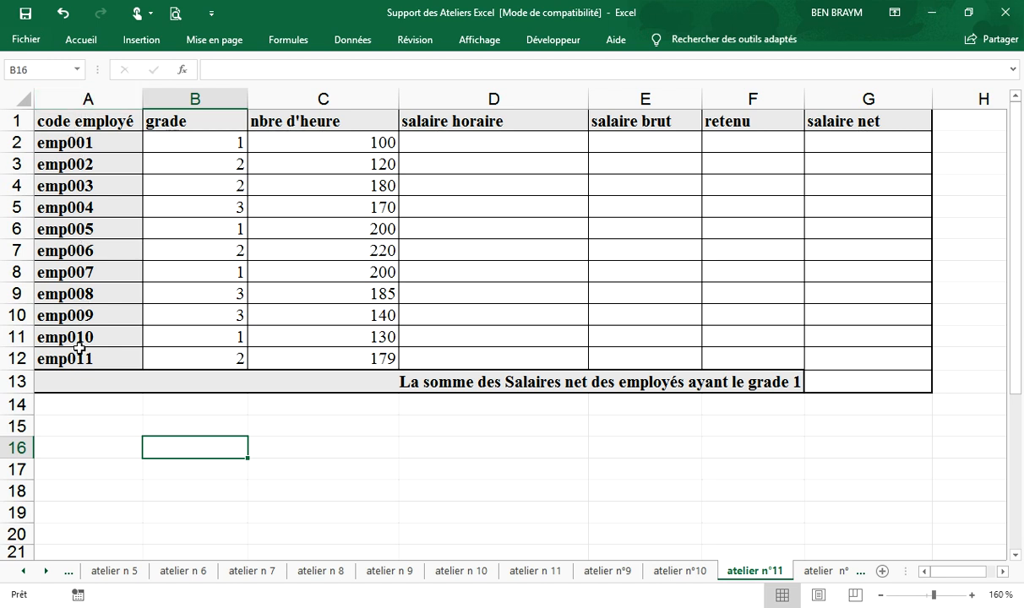
Step: Review the employee salary table and the Atelier n° 10 instructions in the PDF for the hourly wage conditions
click(213, 100)
click(832, 383)
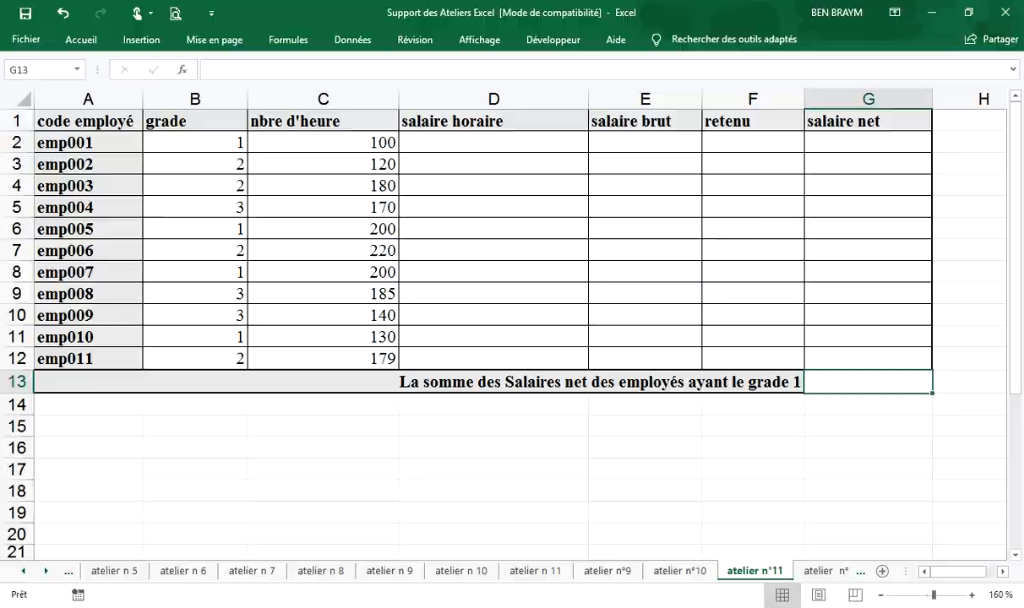
key(alt+Tab)
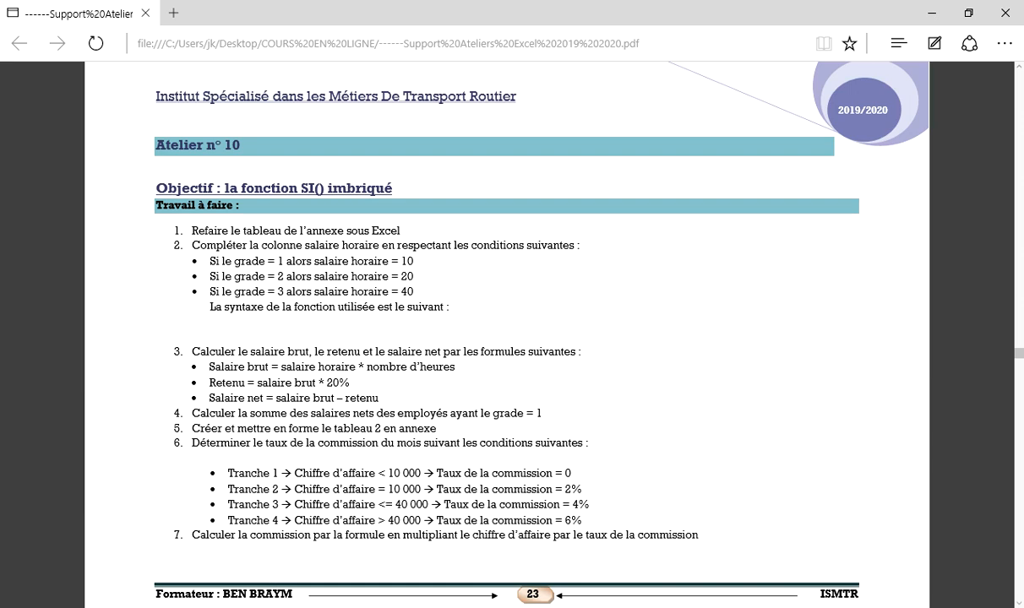
click(283, 503)
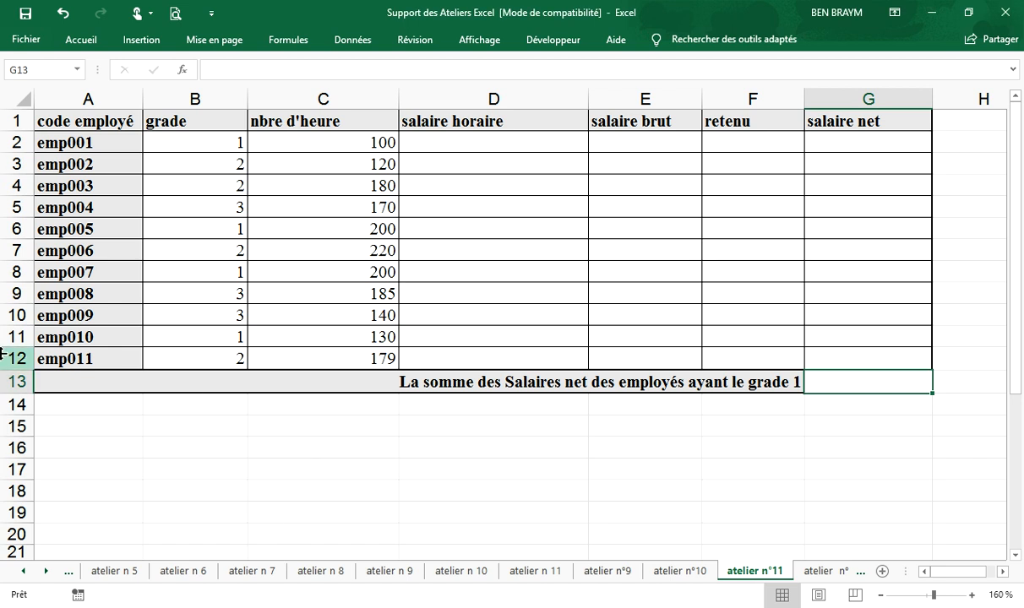
Step: Enter the hourly rates 10, 20 and 40 in cells D16 to D18 below the table
click(429, 450)
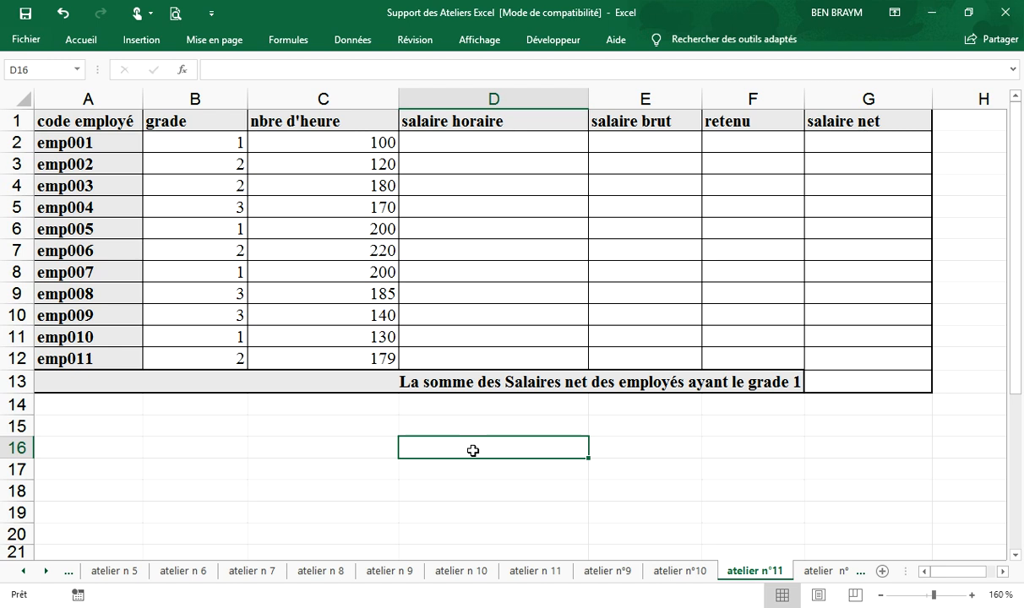
text(10)
key(Return)
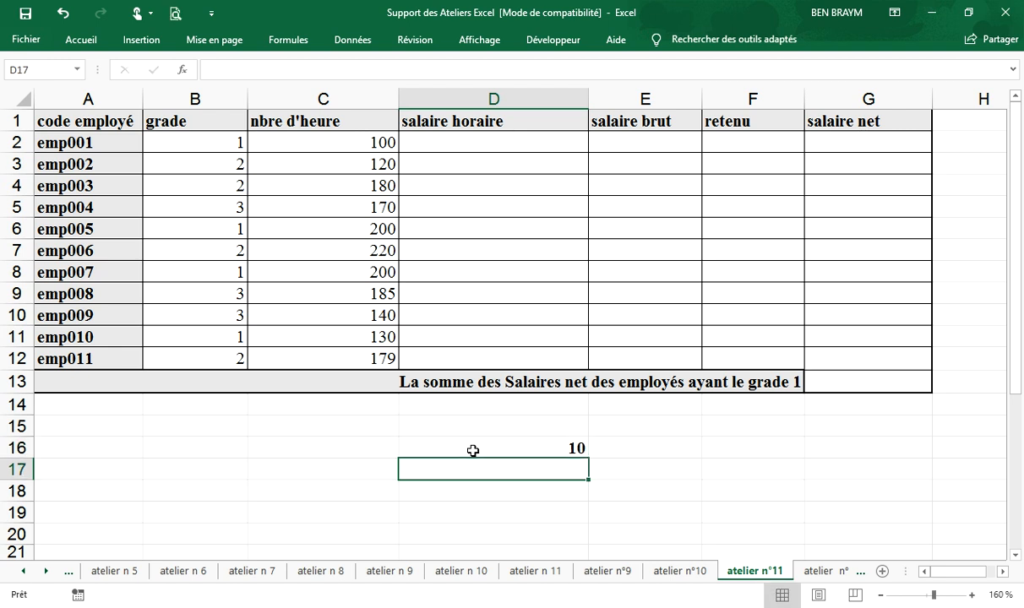
text(20)
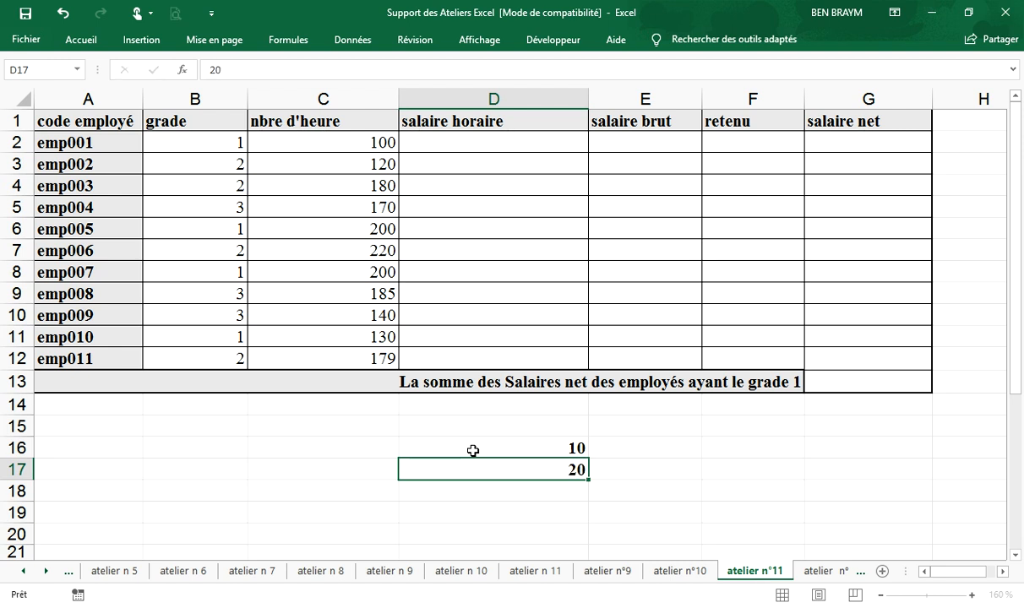
key(Return)
text(40)
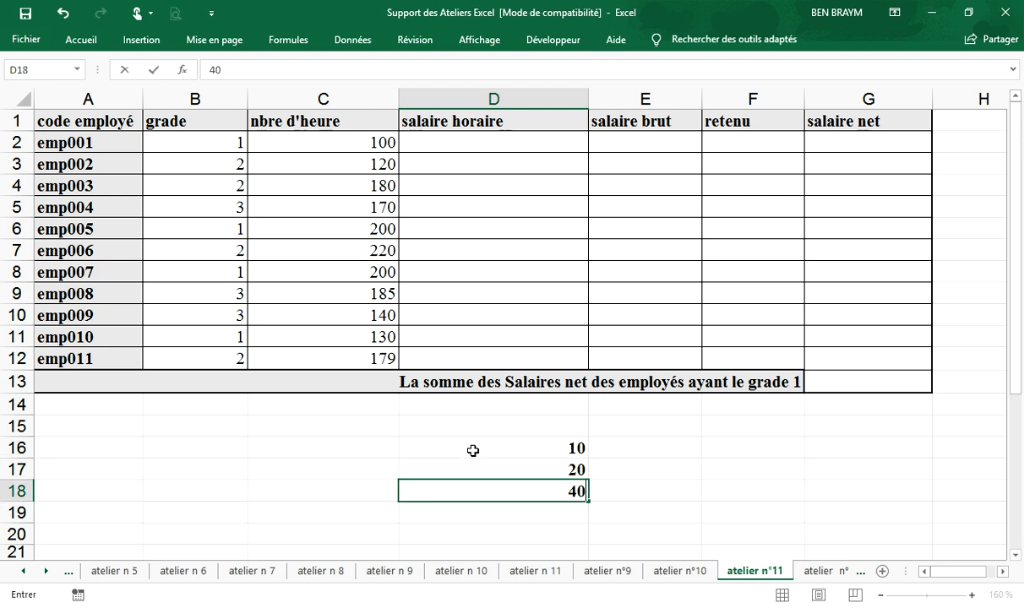
Step: Enter GRADE=1 in C16 and fill the series down to C18 for GRADE=2 and GRADE=3
click(473, 450)
key(Left)
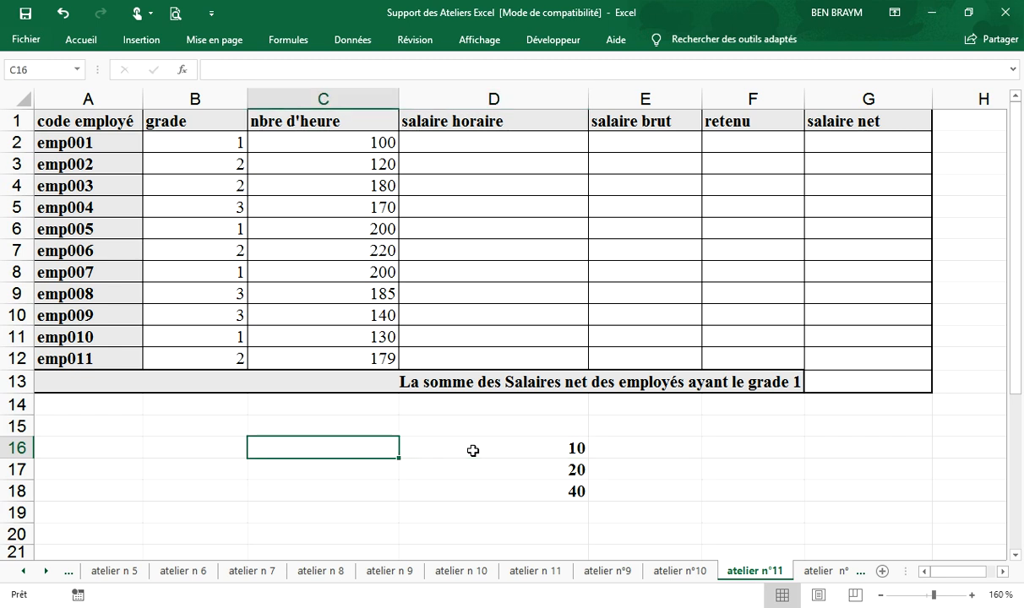
text(GRA)
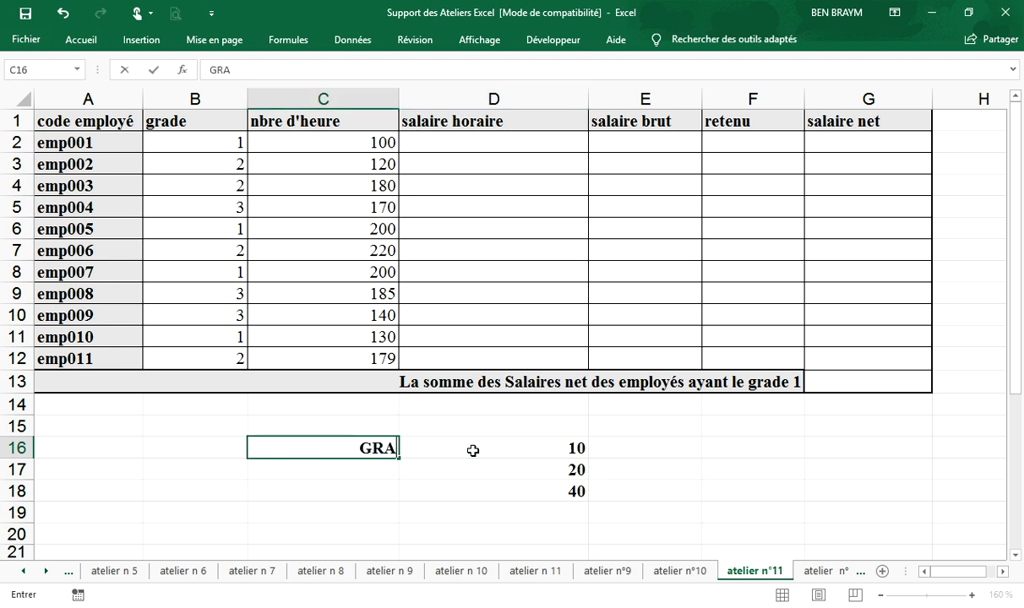
text(DE+)
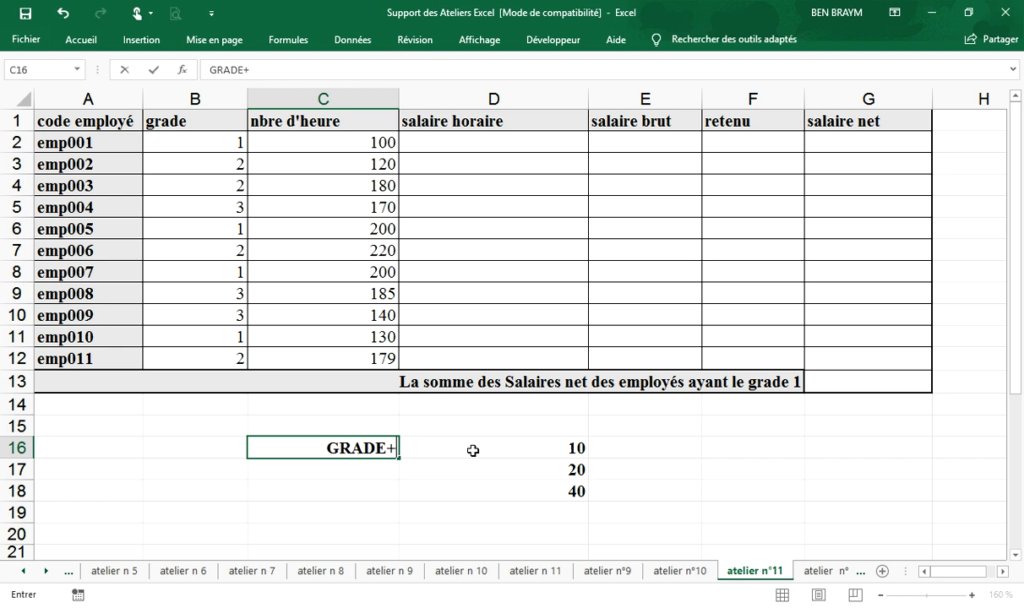
key(BackSpace)
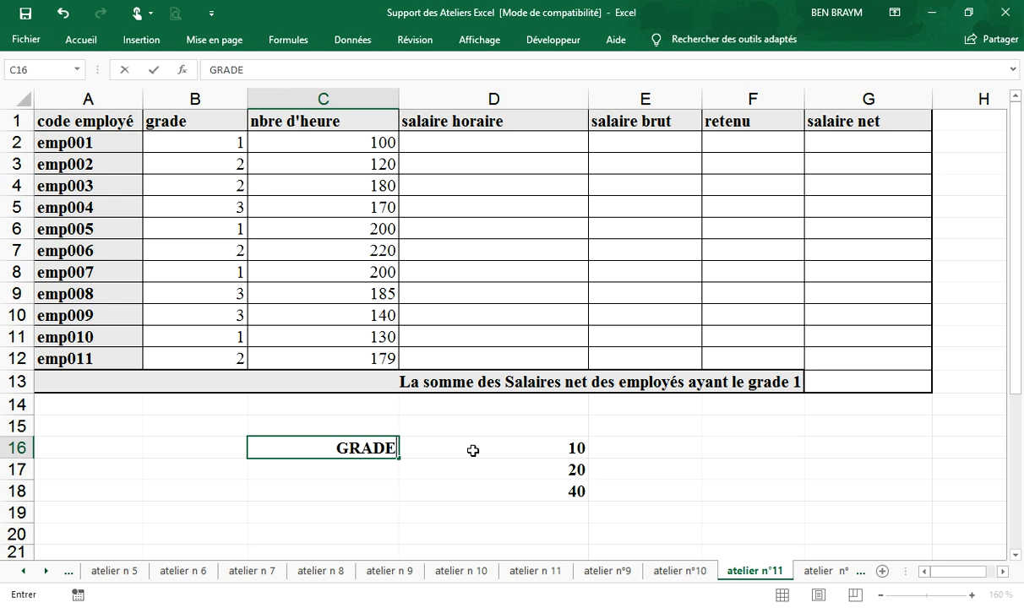
text(=1)
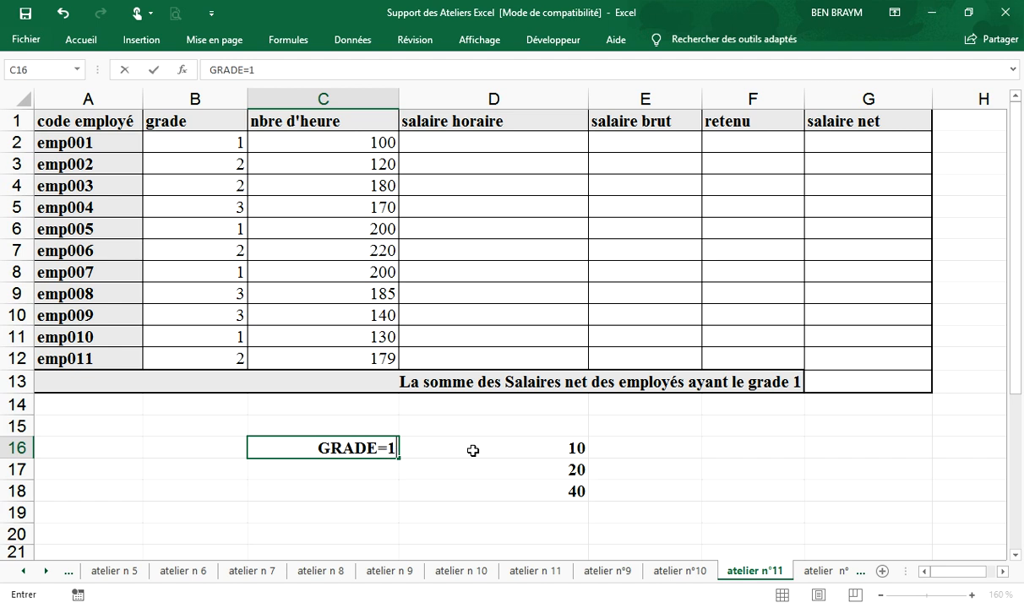
key(Return)
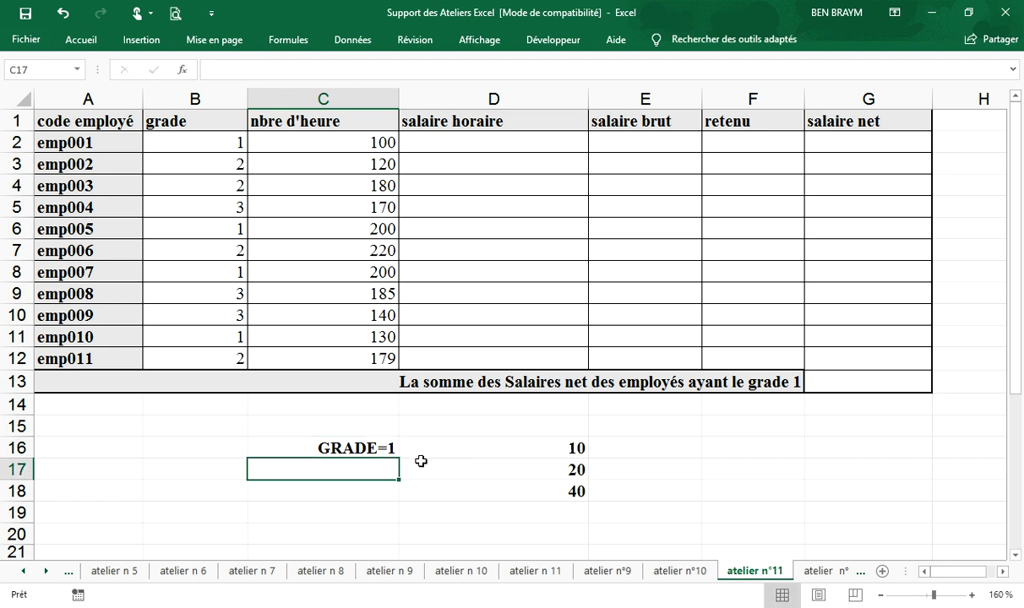
click(374, 450)
drag(398, 459, 386, 489)
Step: Examine the grade conditions in C16:C18 against their hourly rates in D16:D18
click(361, 470)
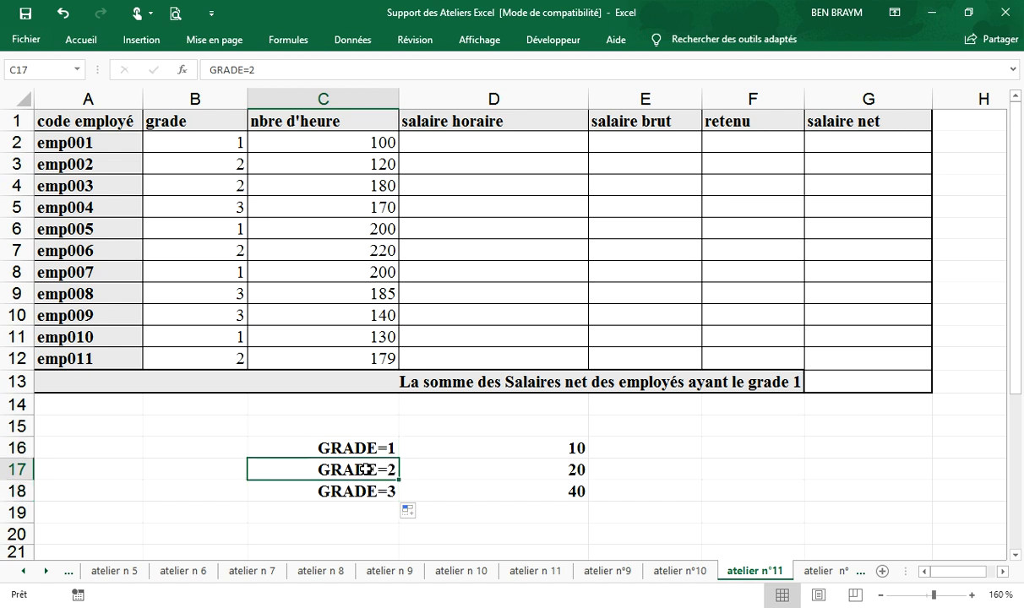
click(506, 470)
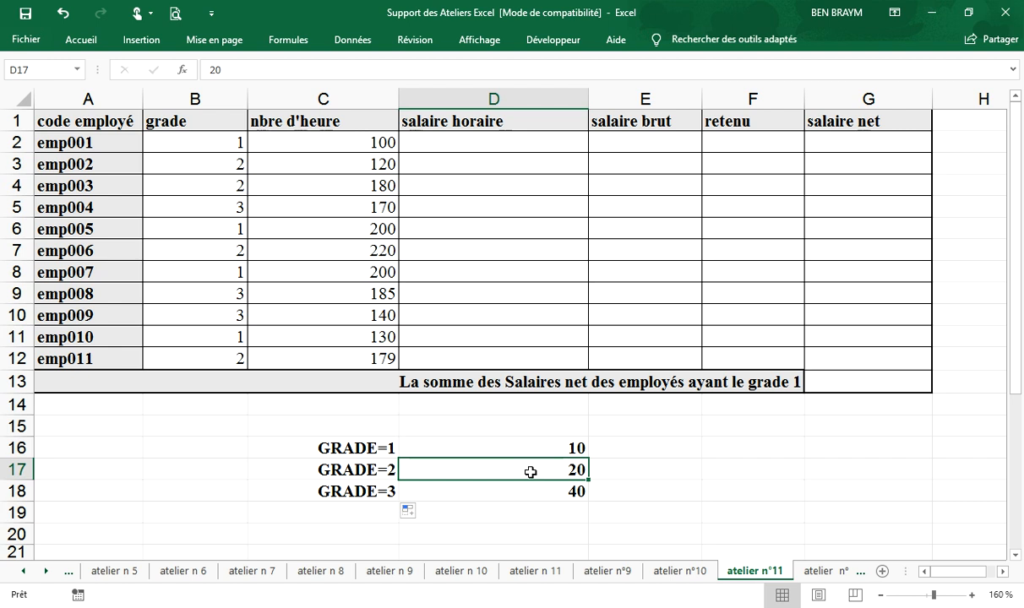
click(493, 491)
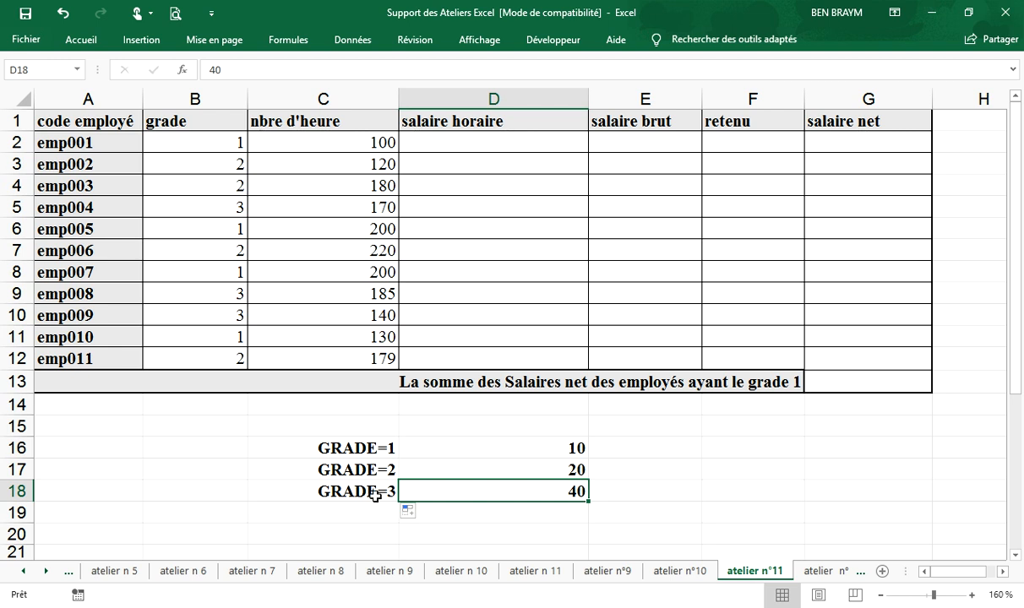
click(370, 454)
drag(370, 454, 389, 490)
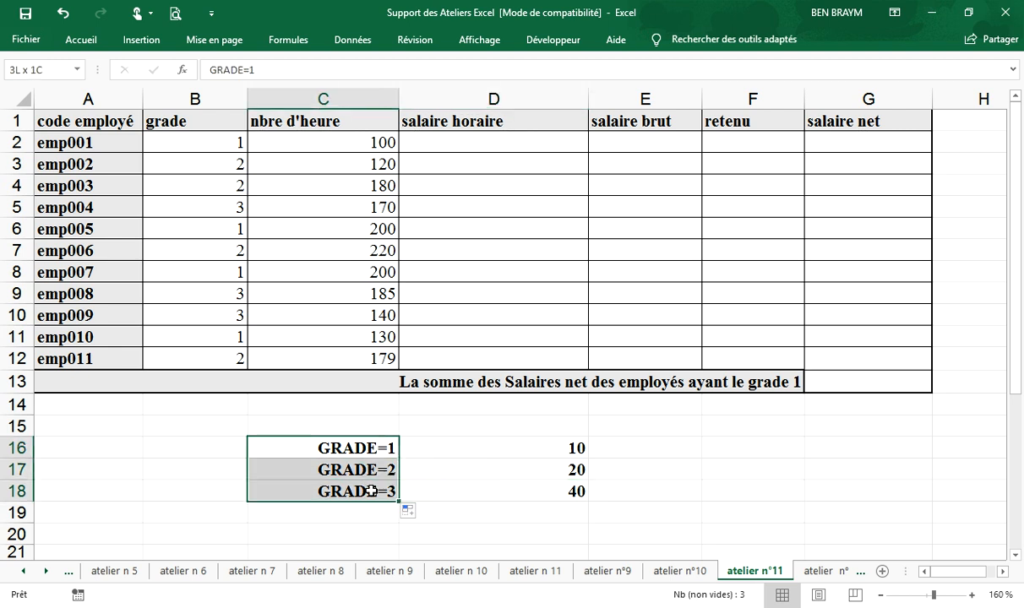
drag(461, 445, 473, 489)
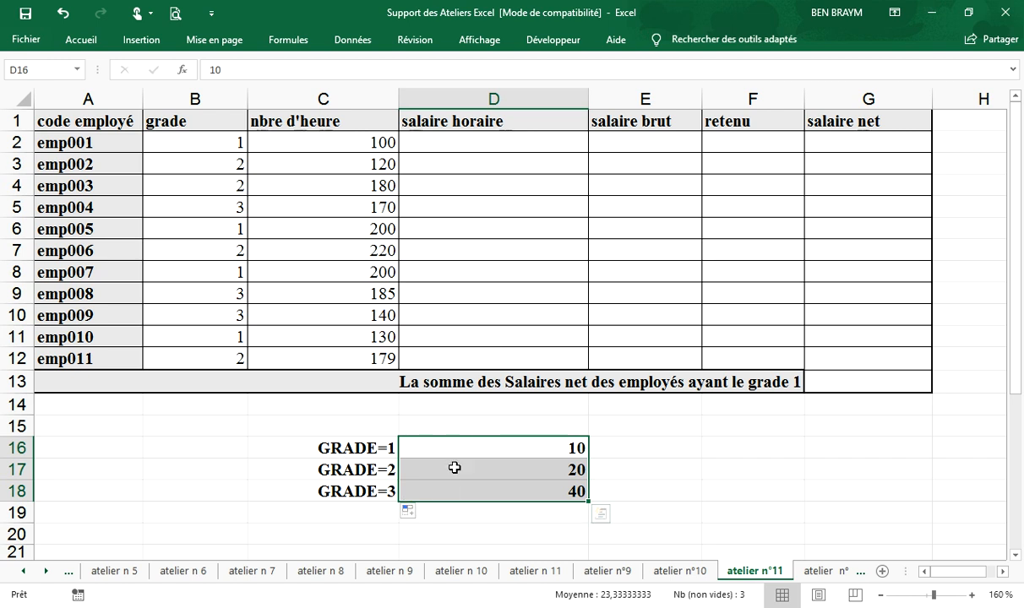
drag(516, 448, 522, 484)
drag(344, 447, 355, 491)
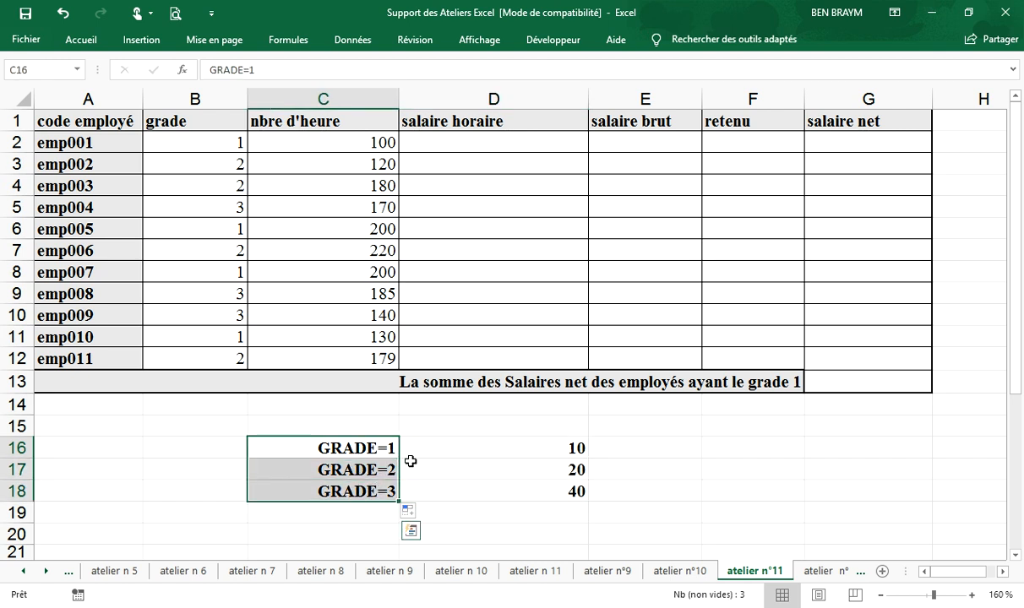
Step: Enter the text si() in B16 and copy it down to B18 beside the grade conditions
click(211, 450)
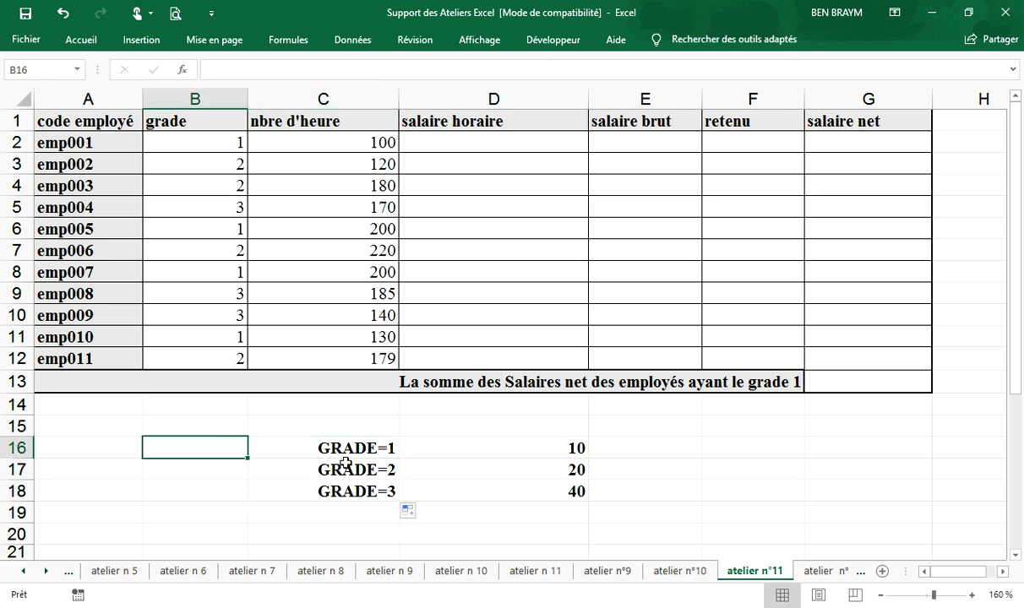
text(si)
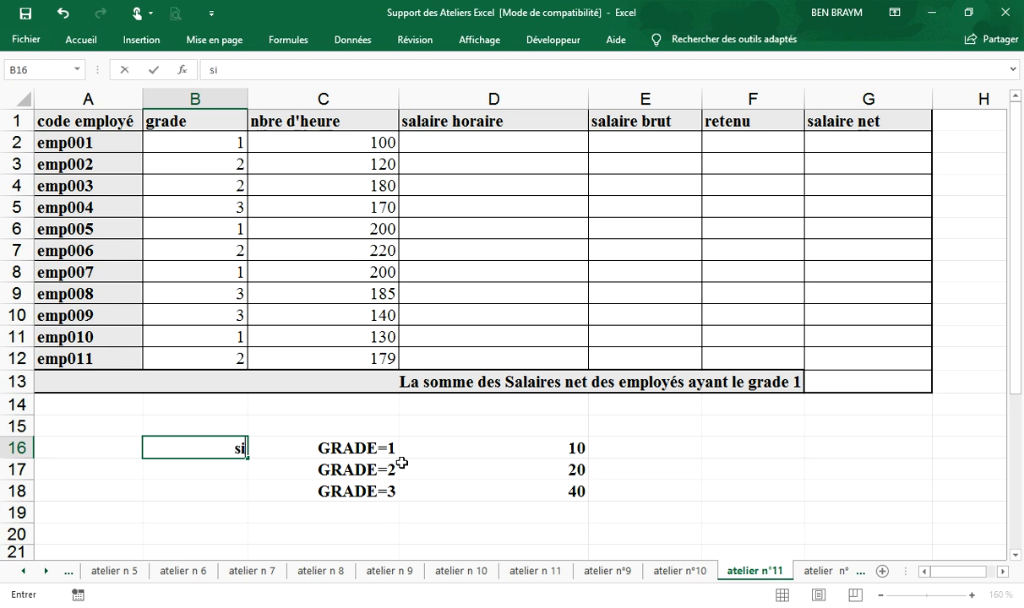
text(())
key(Return)
click(236, 455)
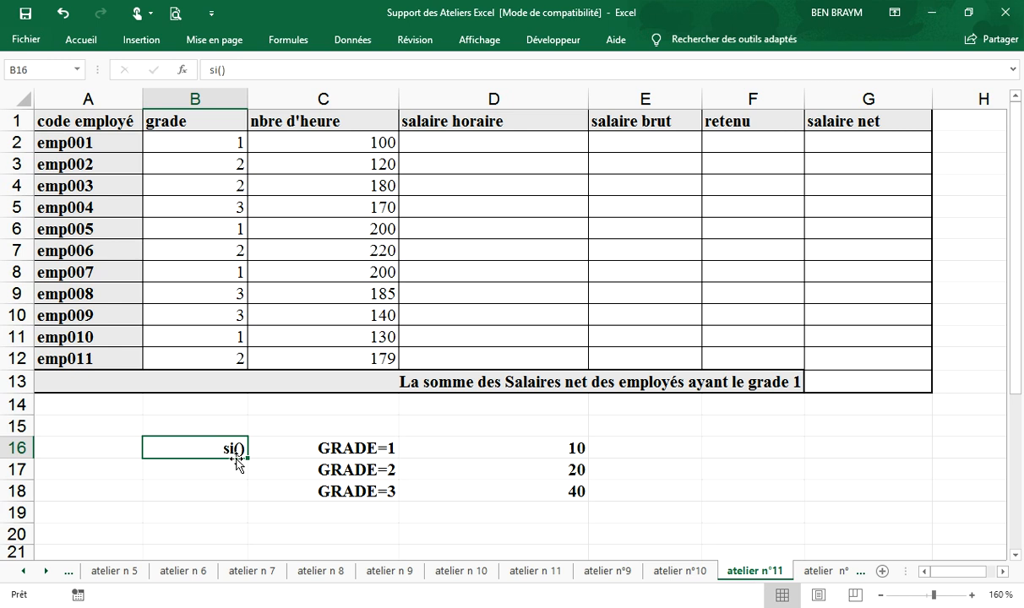
drag(246, 460, 243, 504)
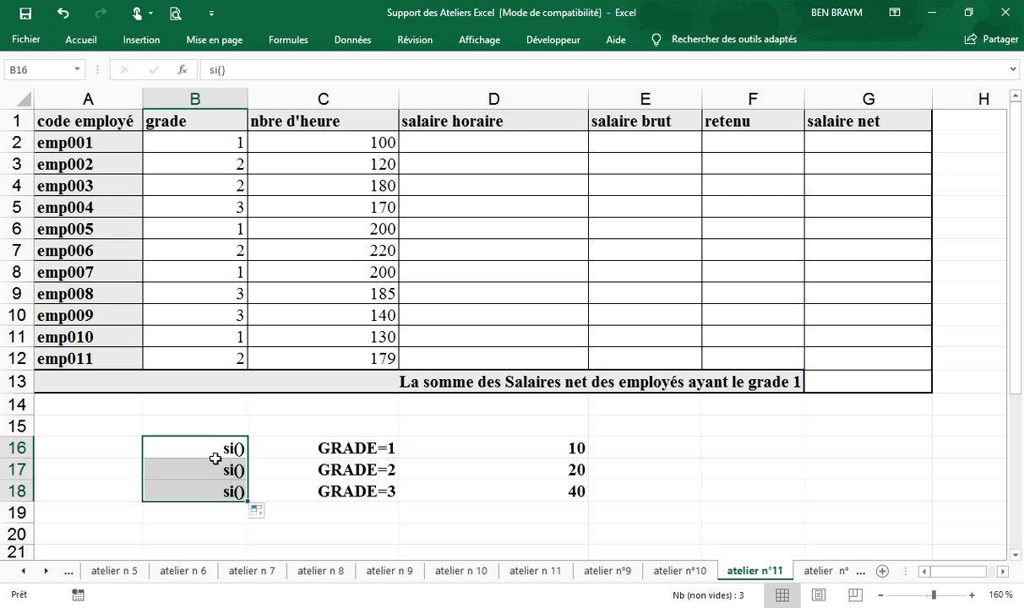
Step: Label the conditions c1, c2 and c3 in A16:A18 by entering c1 and filling the series down
click(87, 445)
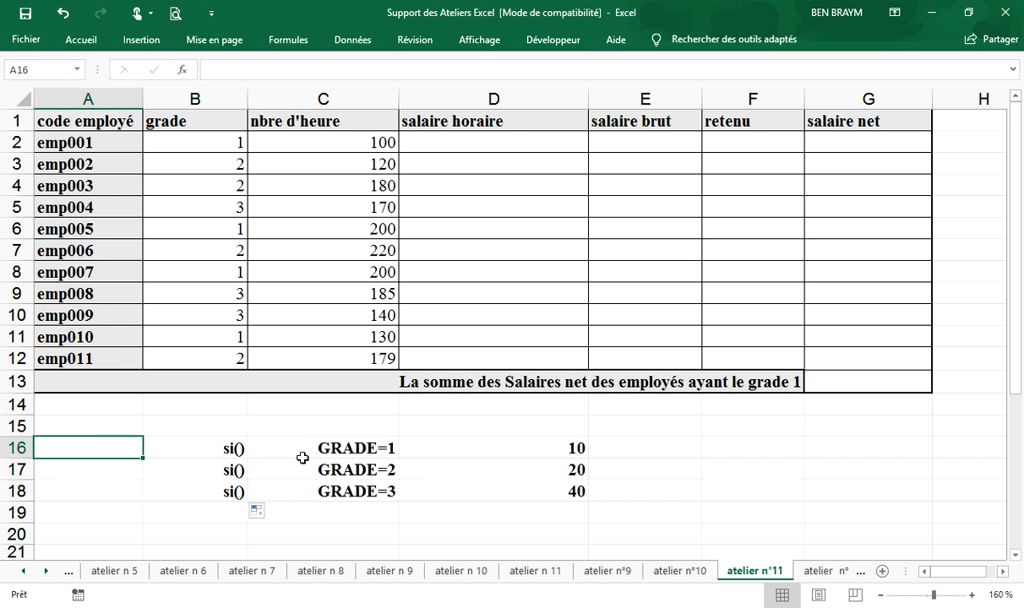
text(c1)
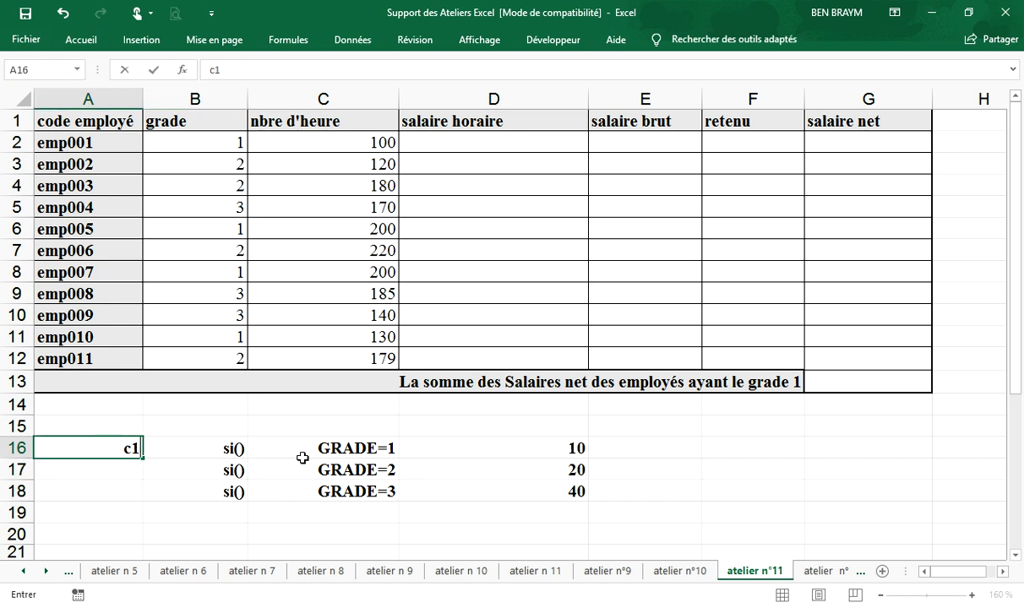
key(Return)
click(119, 445)
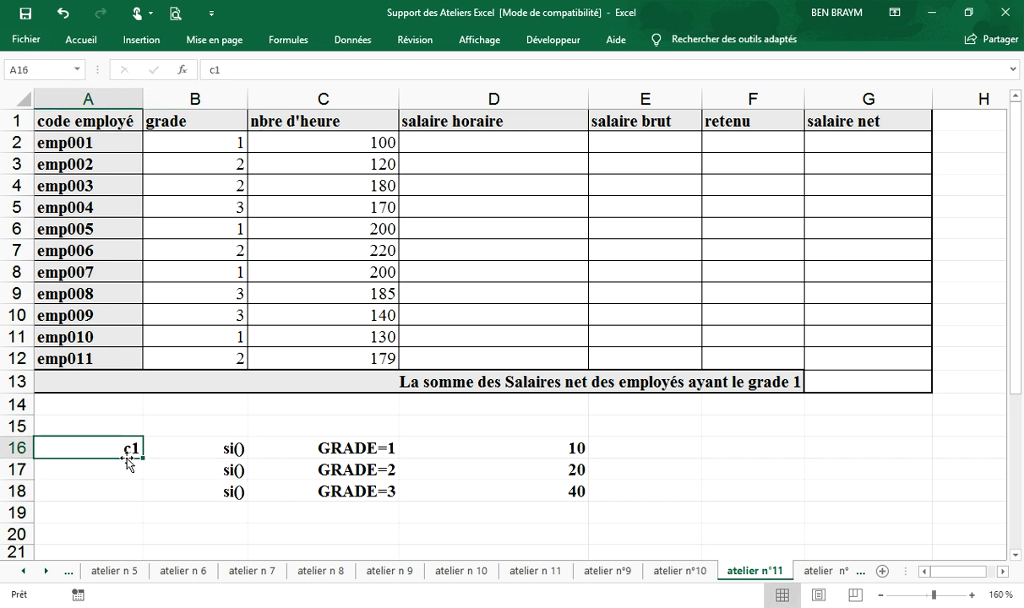
drag(141, 457, 138, 505)
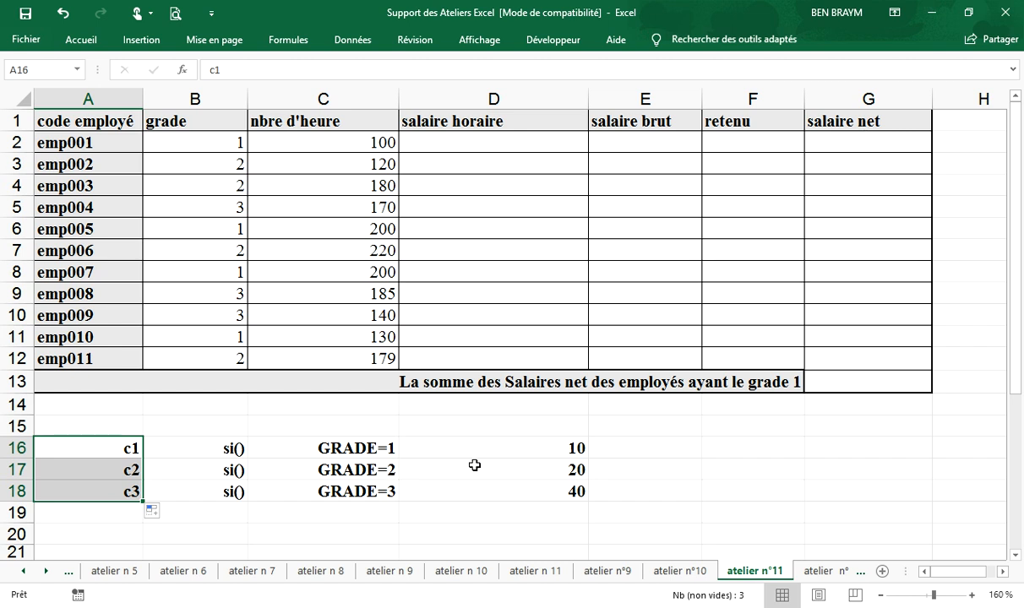
Step: Begin the salaire horaire formula in D2 with the first condition, =si(B2=1;10;
click(428, 142)
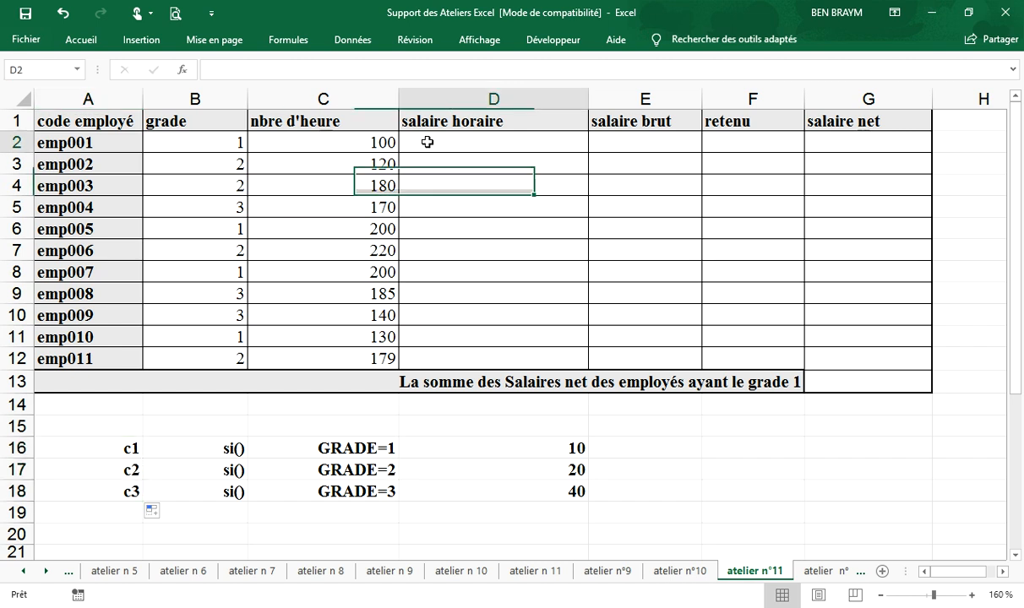
text(=si()
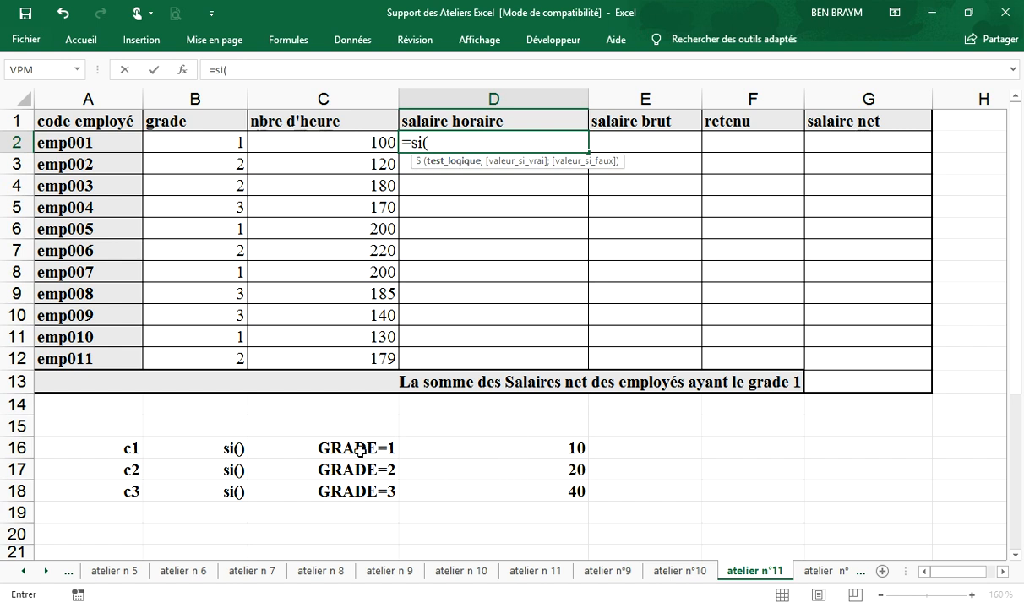
click(184, 141)
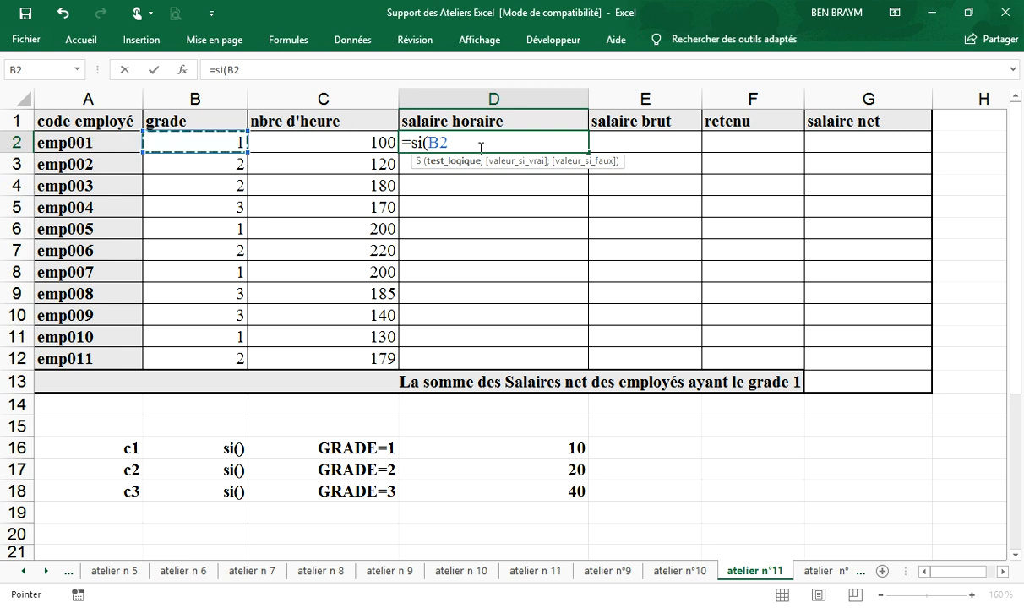
text(=)
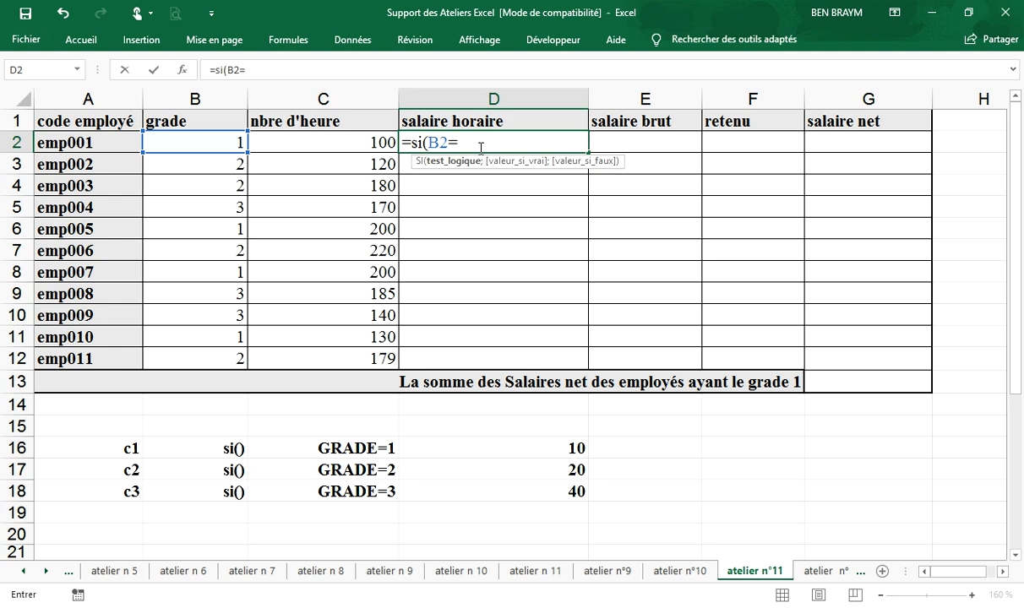
text(1;)
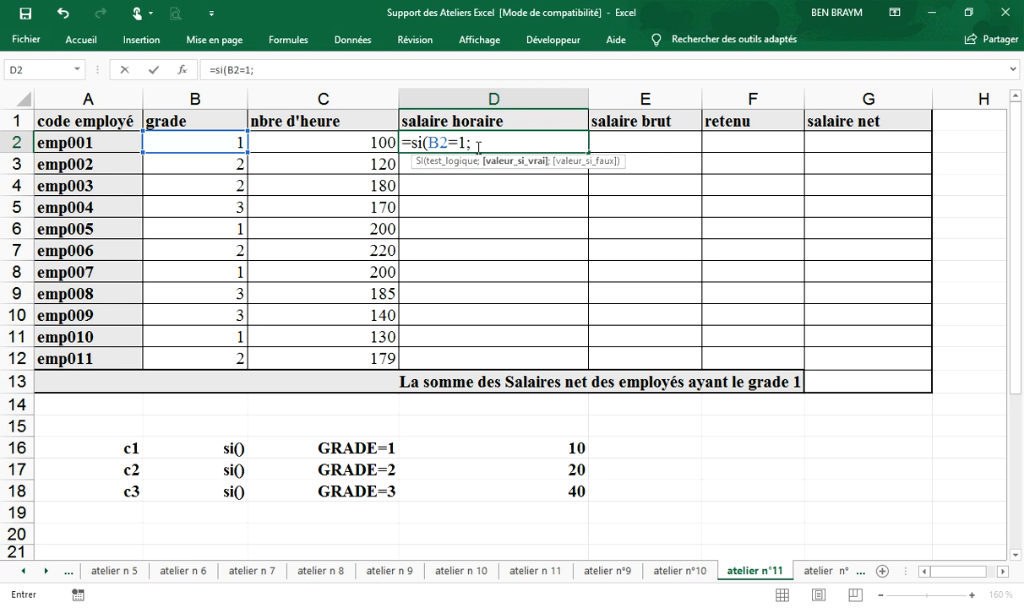
text(&à)
key(BackSpace)
text(10;)
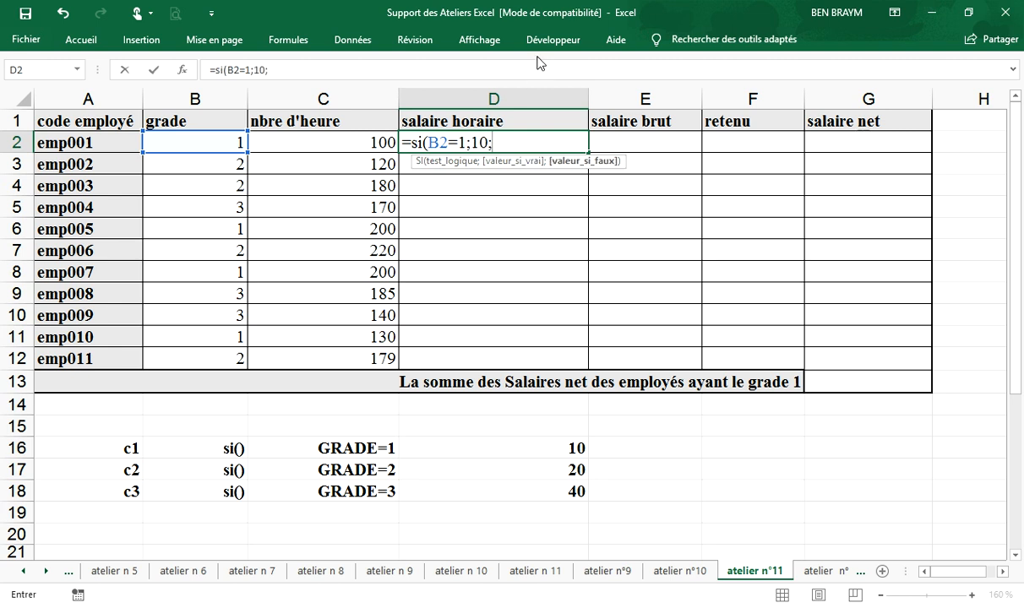
text(si()
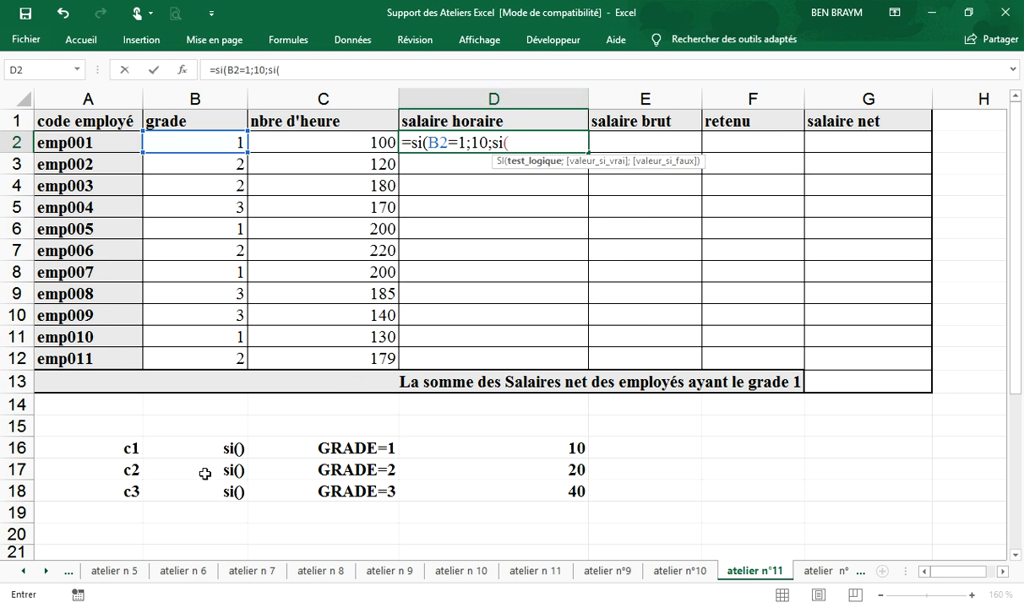
Step: Add the second nested condition si(B2=2;20 to the salaire horaire formula in D2
click(207, 142)
text(=)
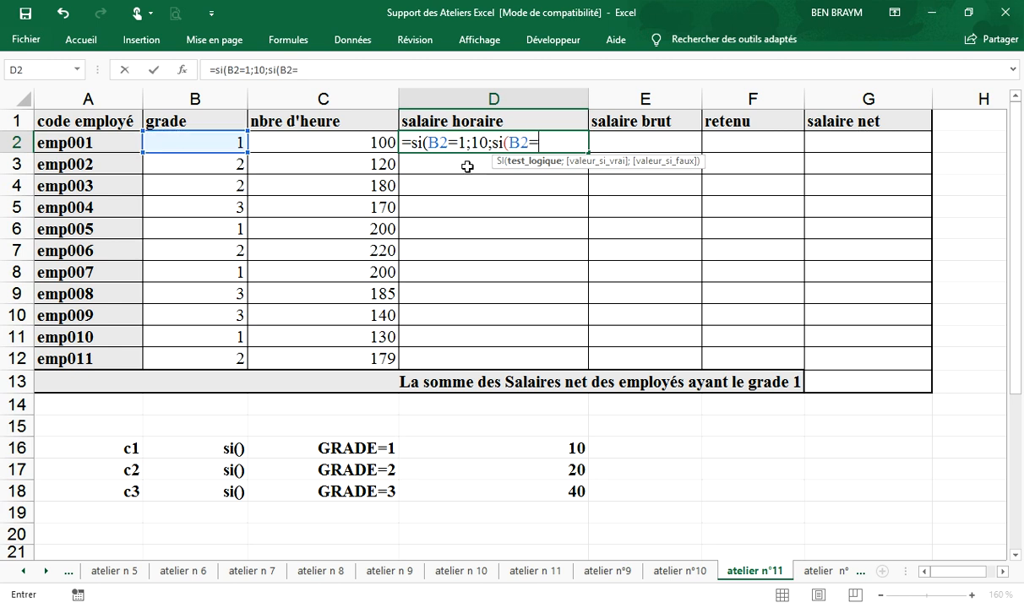
text(2;)
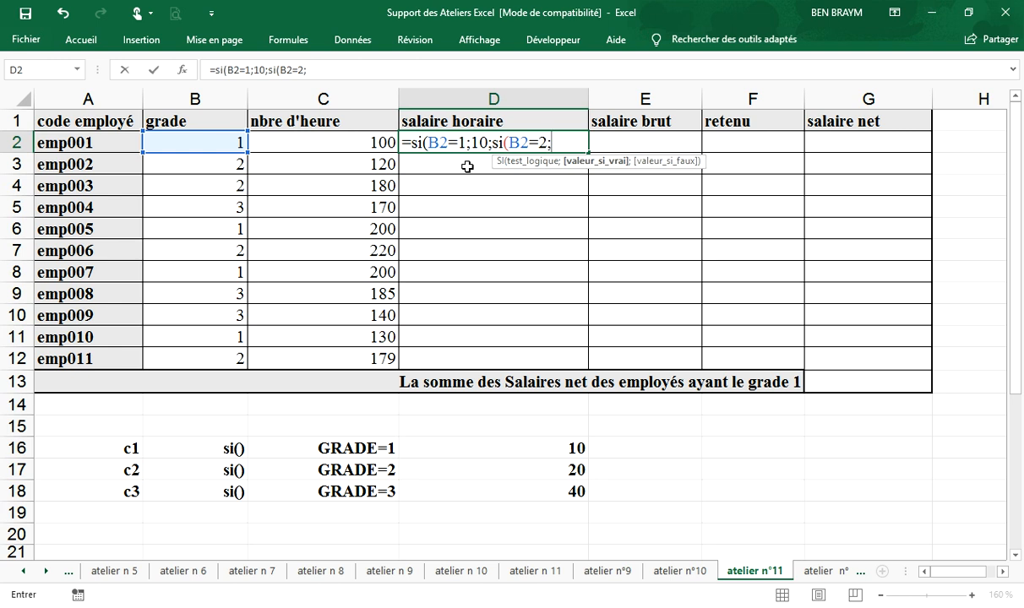
text(20;si()
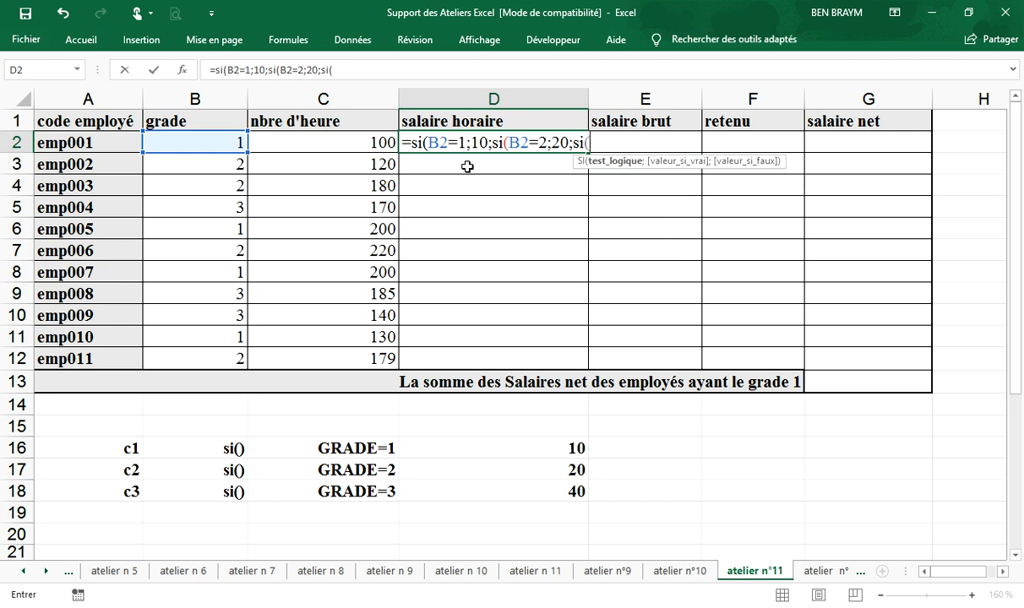
Step: Complete the D2 formula with the third condition si(B2=3;40), close all three brackets and enter it
click(219, 142)
text(=)
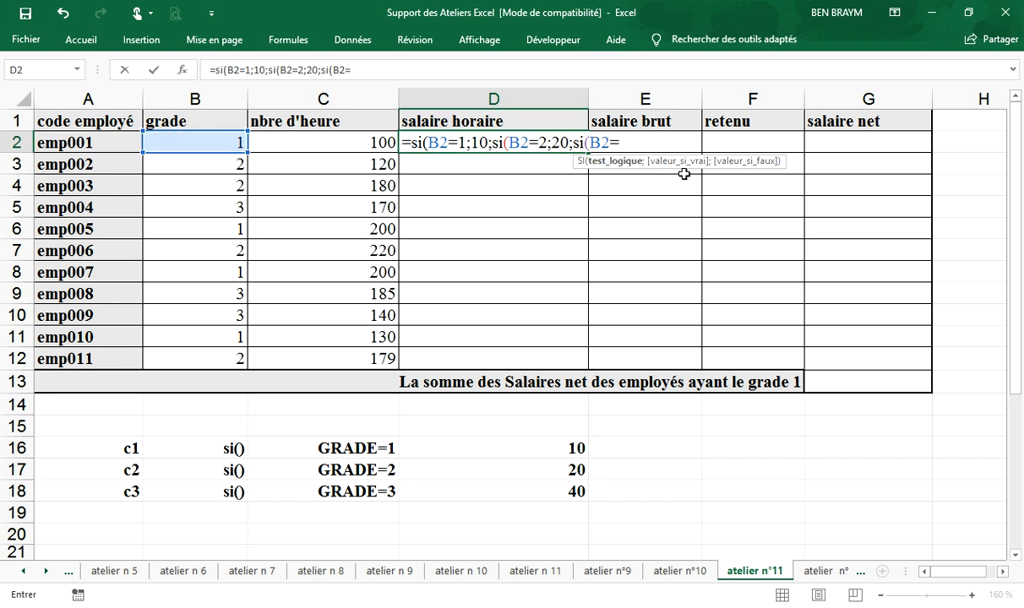
text(3;)
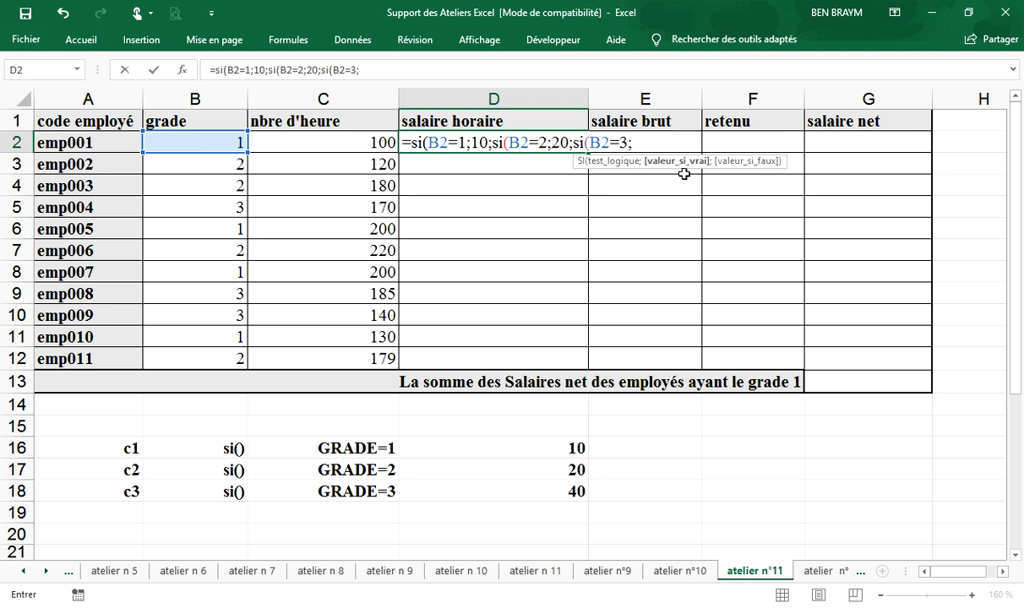
text(40)
text())))
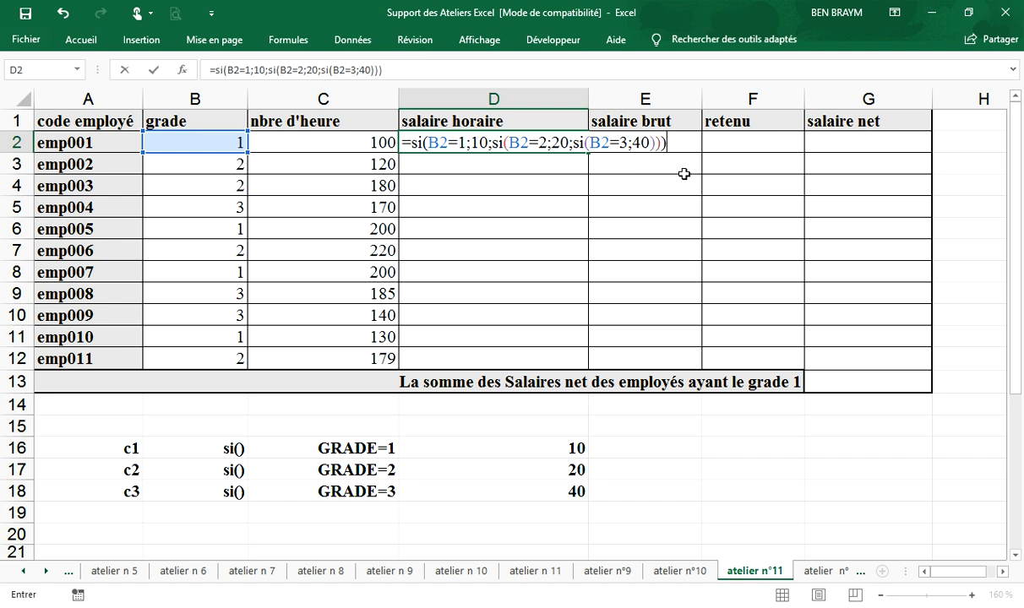
key(Return)
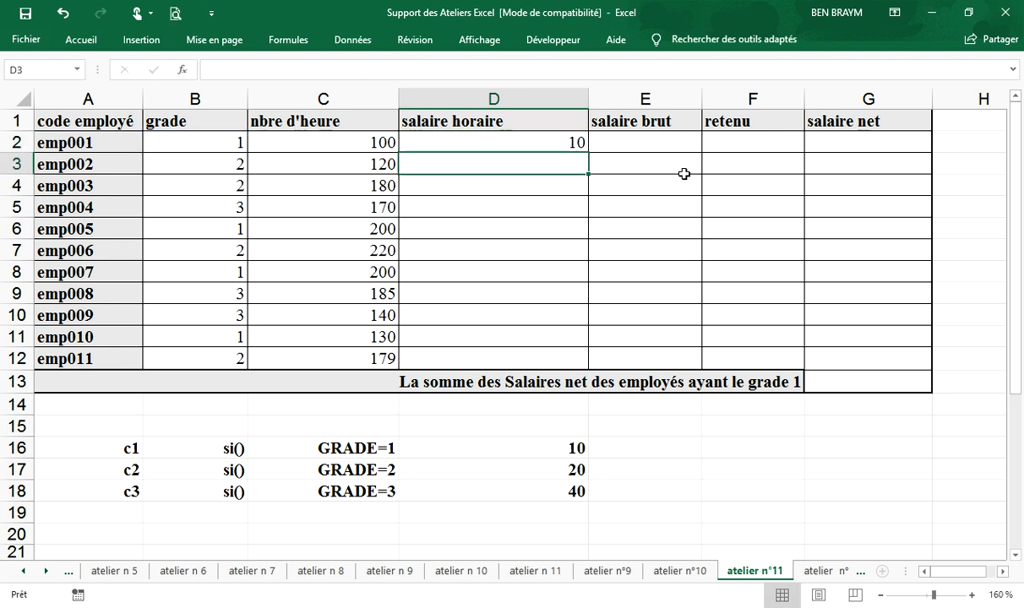
Step: Compare D2's formula with the grade in B2, and fill the salaire horaire formula down to D12
click(526, 146)
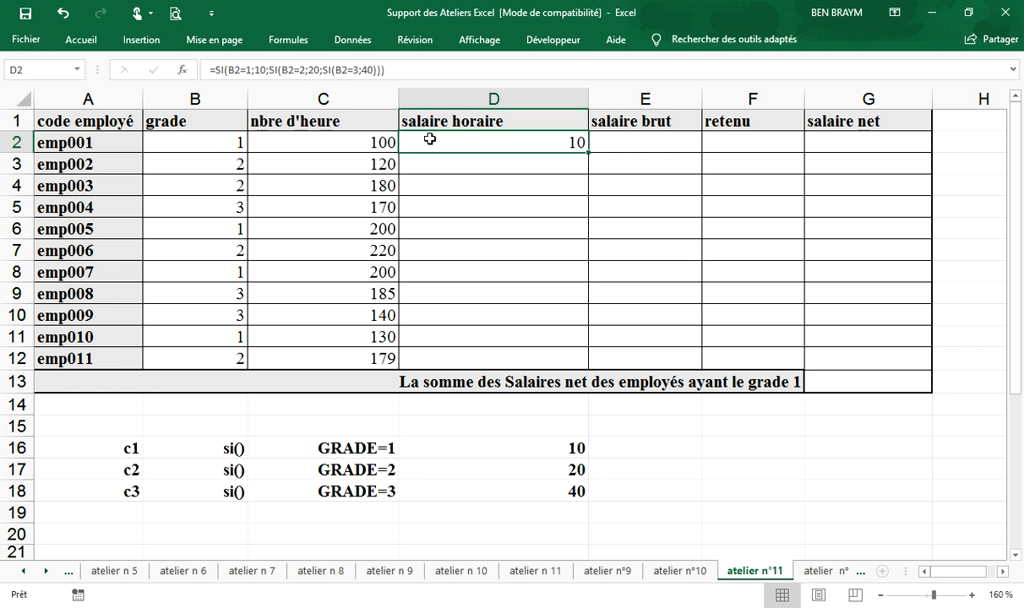
click(220, 144)
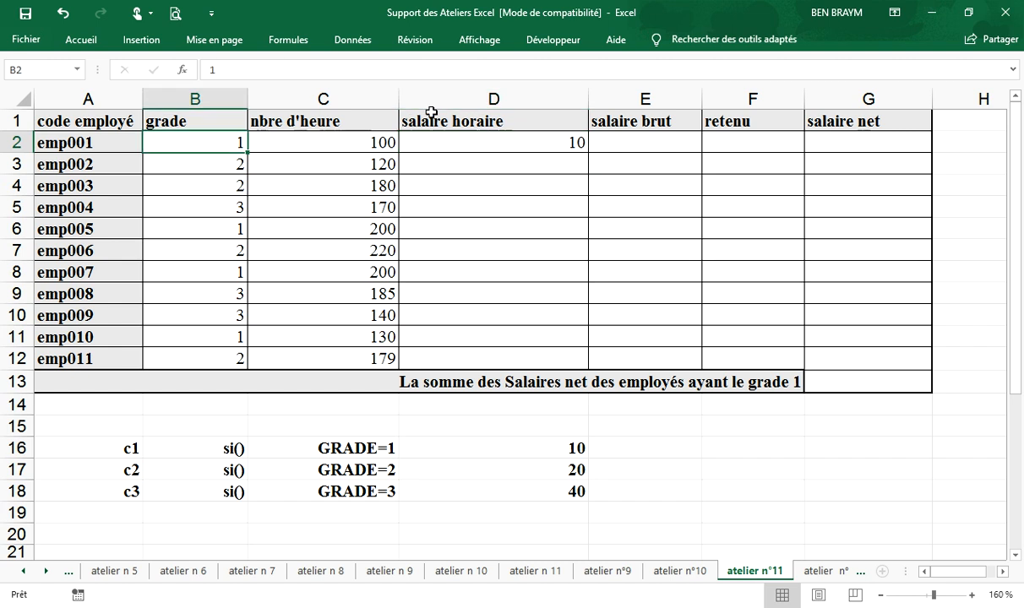
click(520, 144)
click(242, 145)
click(478, 136)
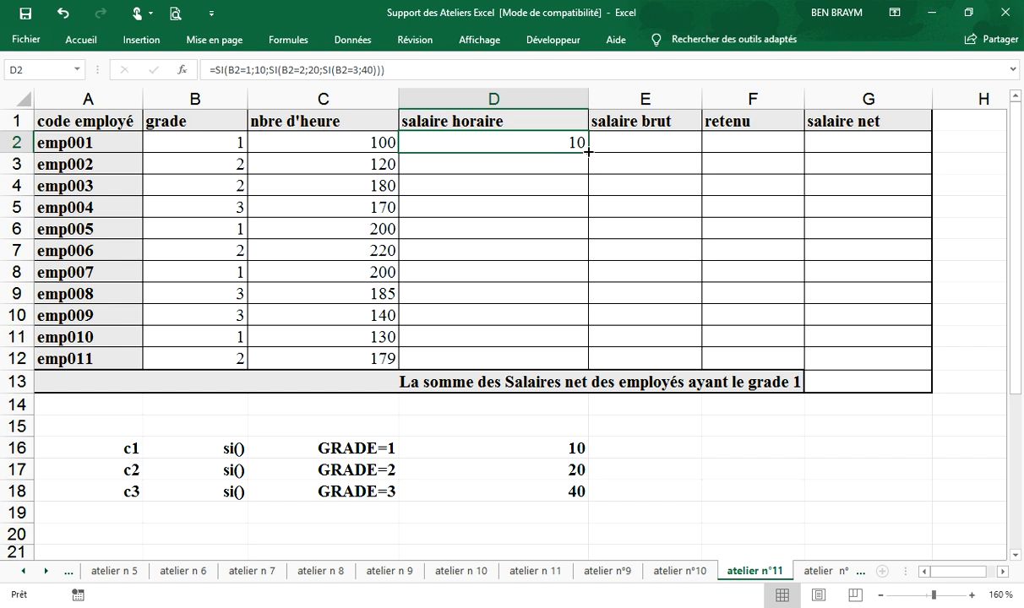
drag(587, 150, 588, 371)
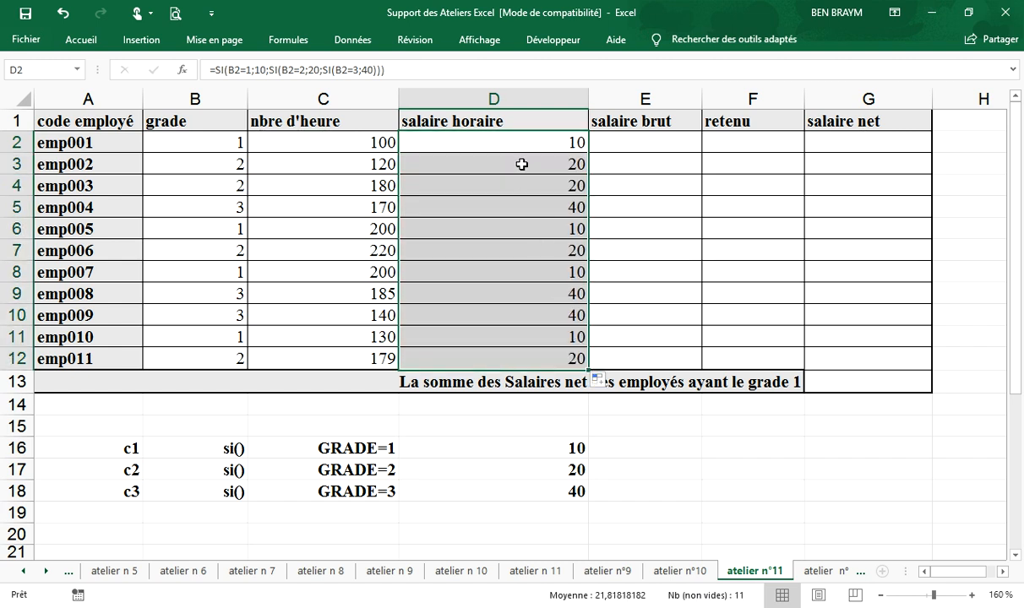
Step: Shorten the D2 formula to =SI(B2=1;10;SI(B2=2;20;40)) by removing the third condition and its extra bracket
double_click(499, 140)
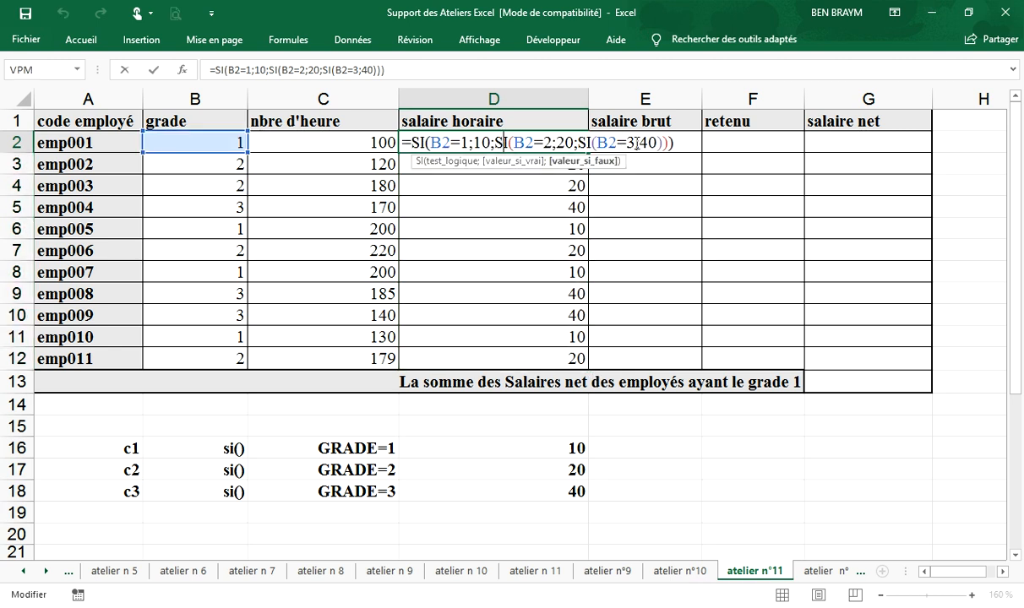
drag(640, 142, 578, 144)
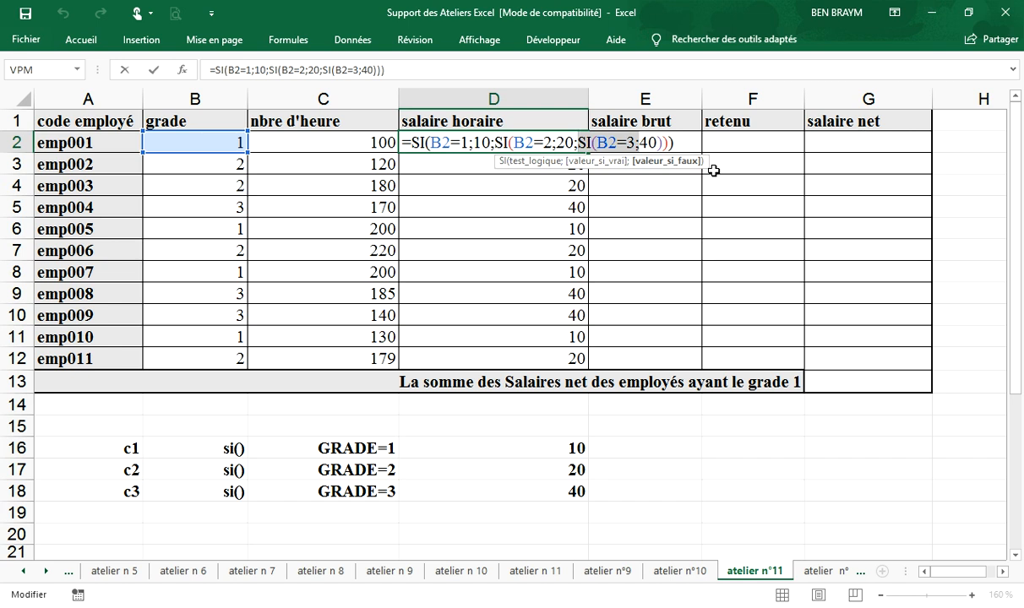
key(Delete)
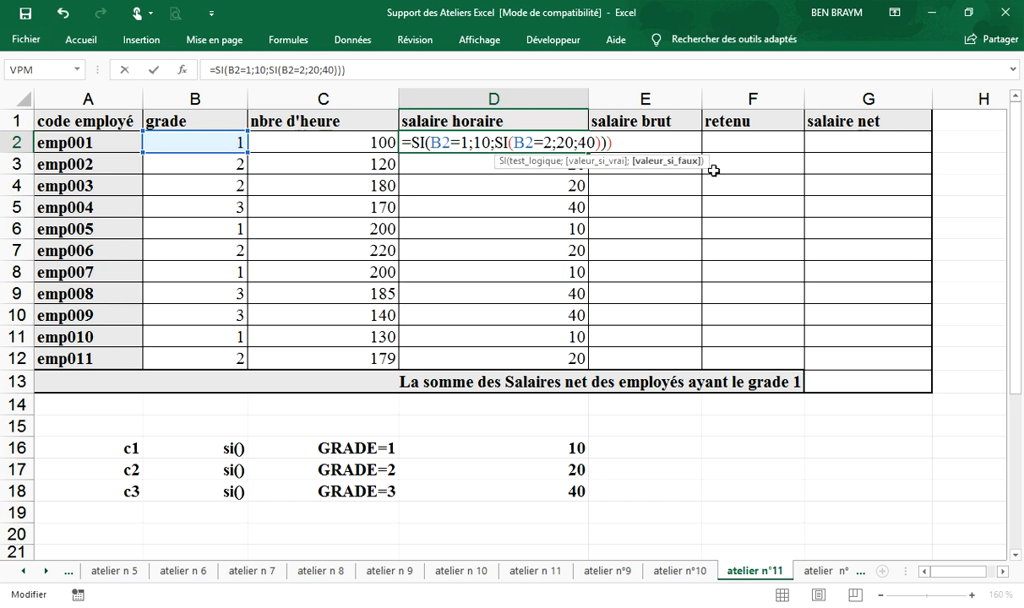
click(629, 142)
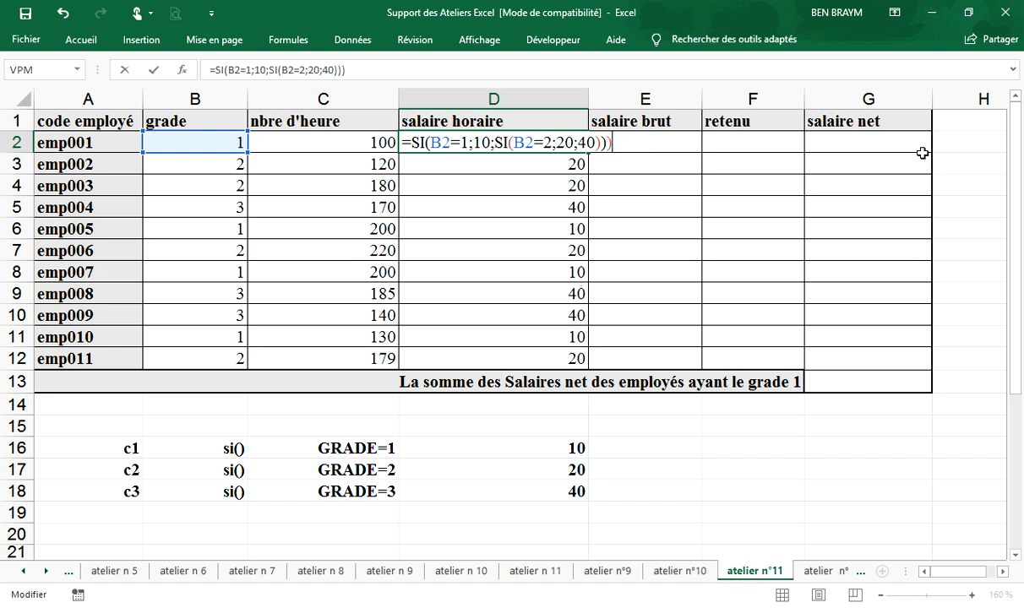
key(BackSpace)
key(Return)
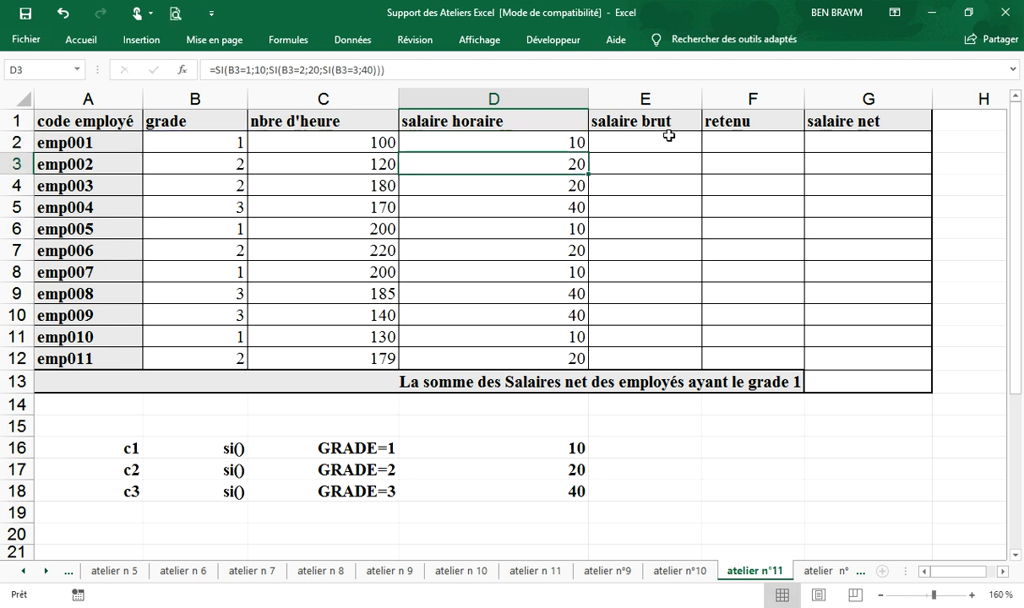
Step: Test the shortened formula by setting emp001's grade in B2 to 10, and inspect the formula in D2
click(549, 139)
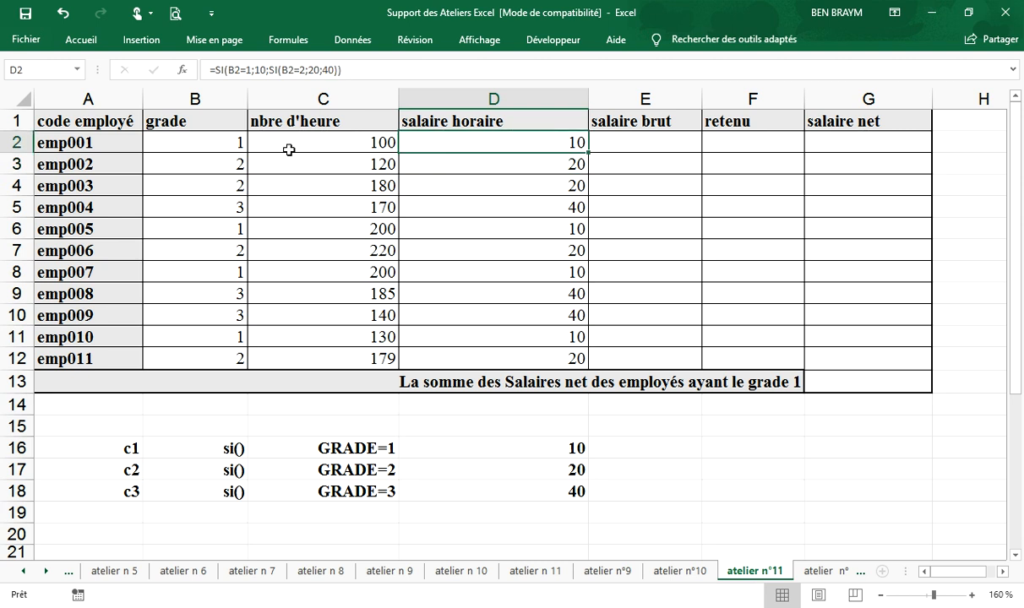
click(205, 139)
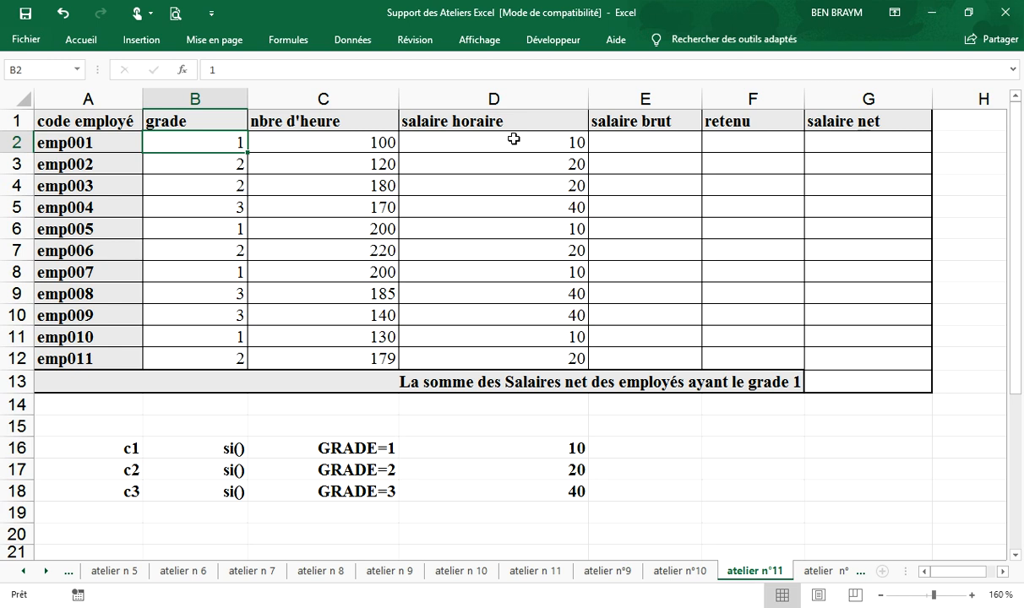
text(10)
key(Return)
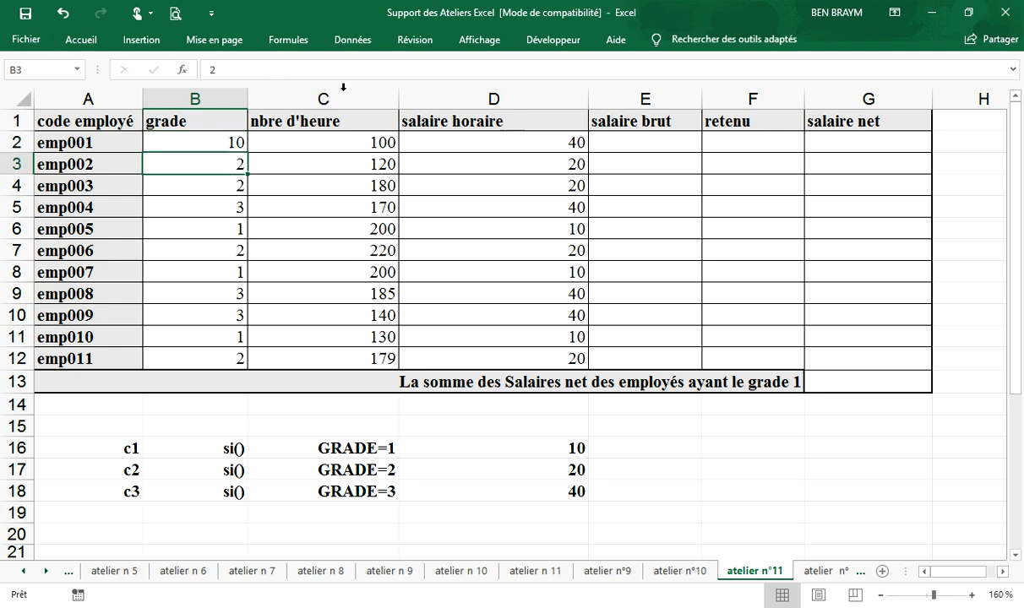
click(492, 143)
double_click(512, 142)
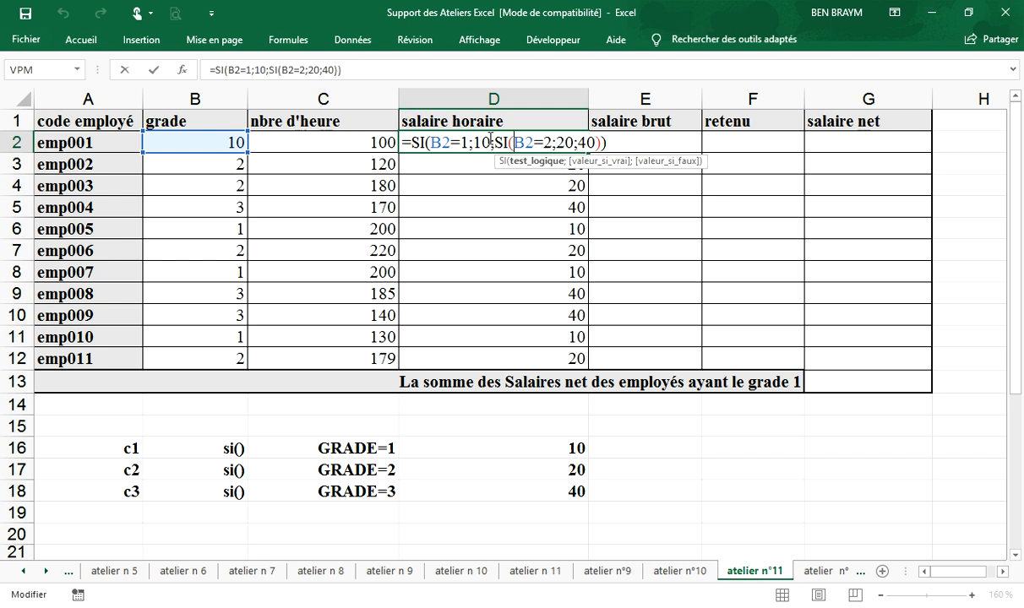
key(Return)
Step: Clear emp001's grade in B2 to test the shortened formula on an empty cell
click(220, 142)
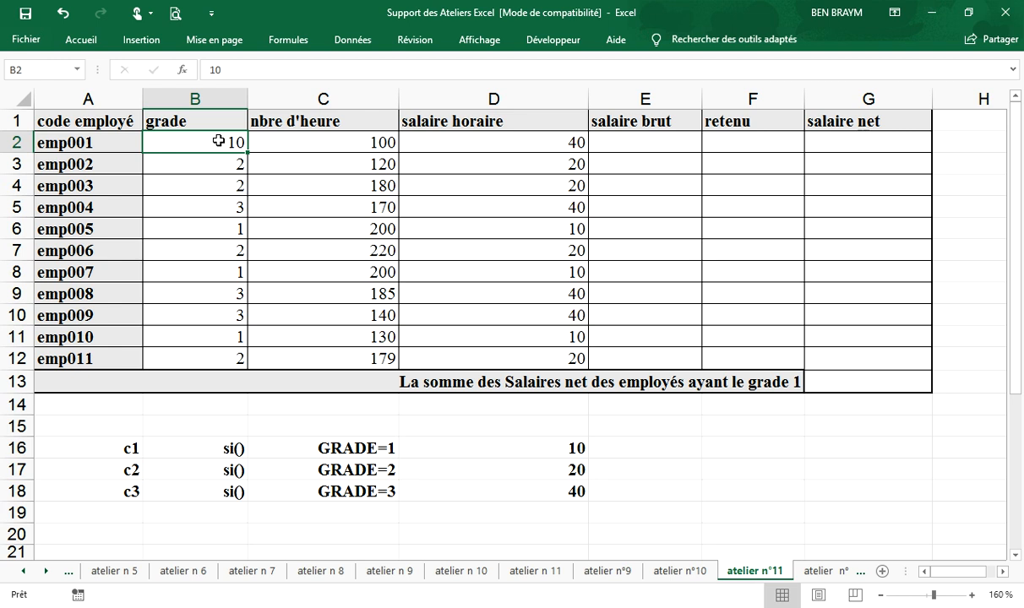
key(Delete)
key(Down)
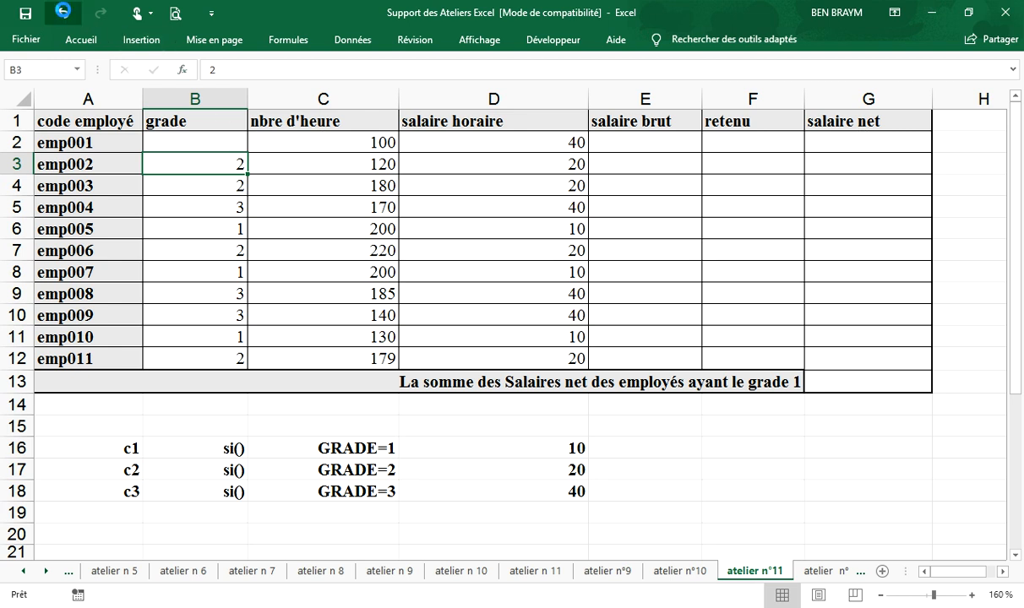
Step: Undo the test changes made to emp001's grade in B2
click(64, 13)
click(63, 14)
click(63, 14)
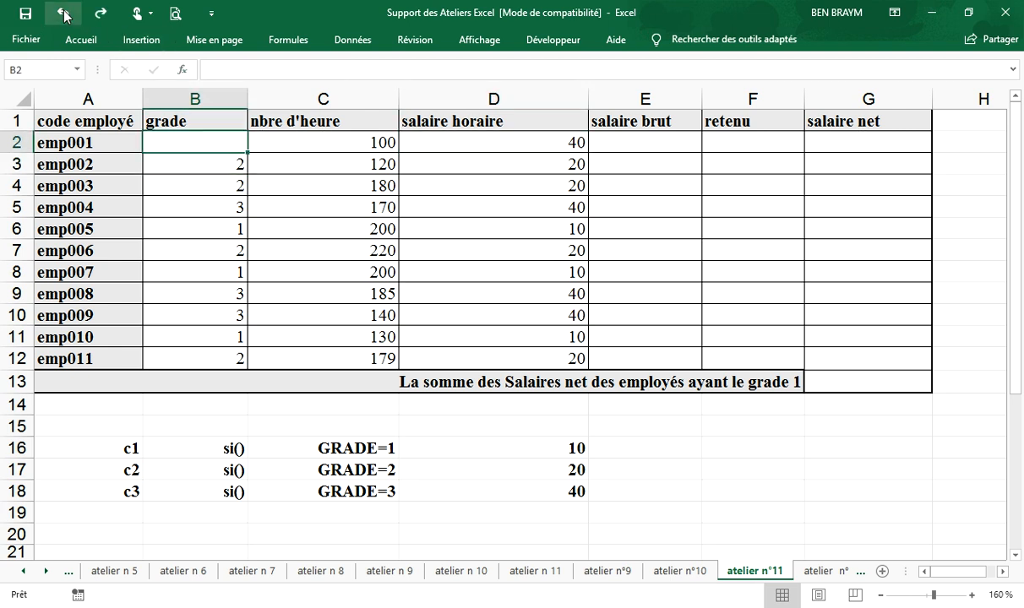
click(63, 13)
Step: Restore the three-condition formula =SI(B2=1;10;SI(B2=2;20;SI(B2=3;40))) in D2 and check it
double_click(528, 142)
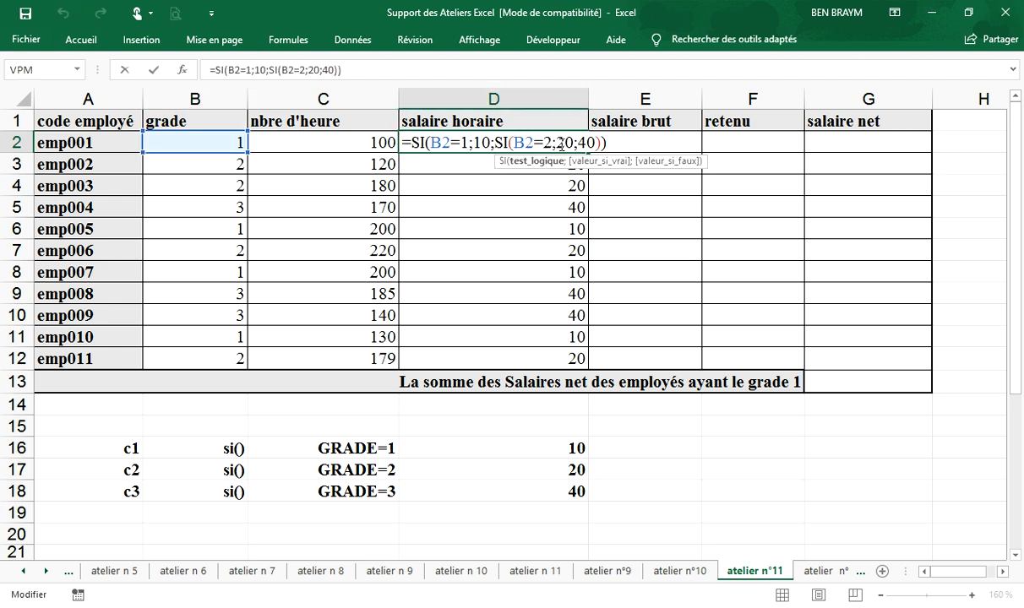
key(Escape)
click(558, 165)
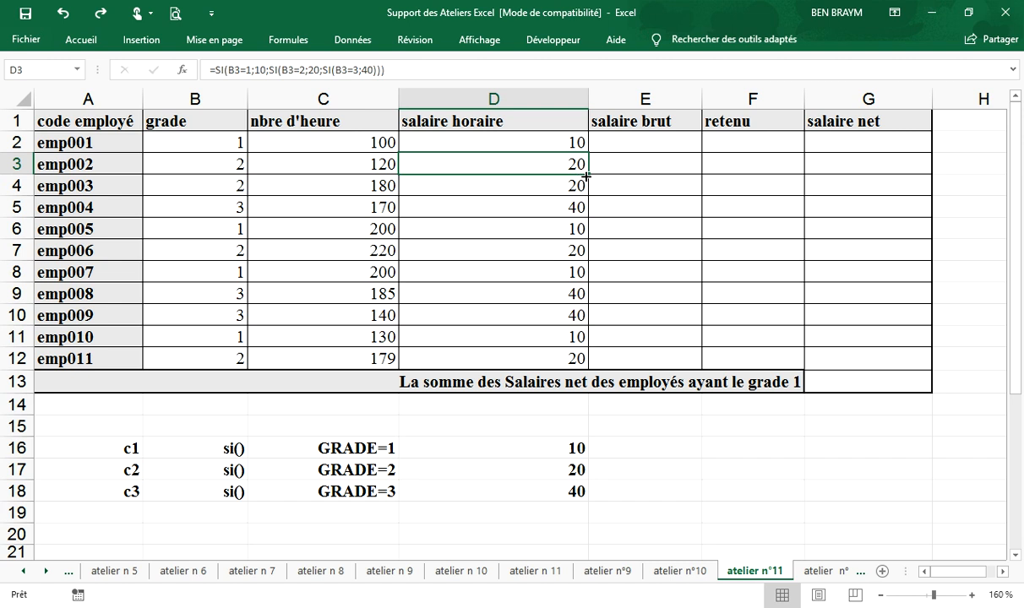
double_click(539, 140)
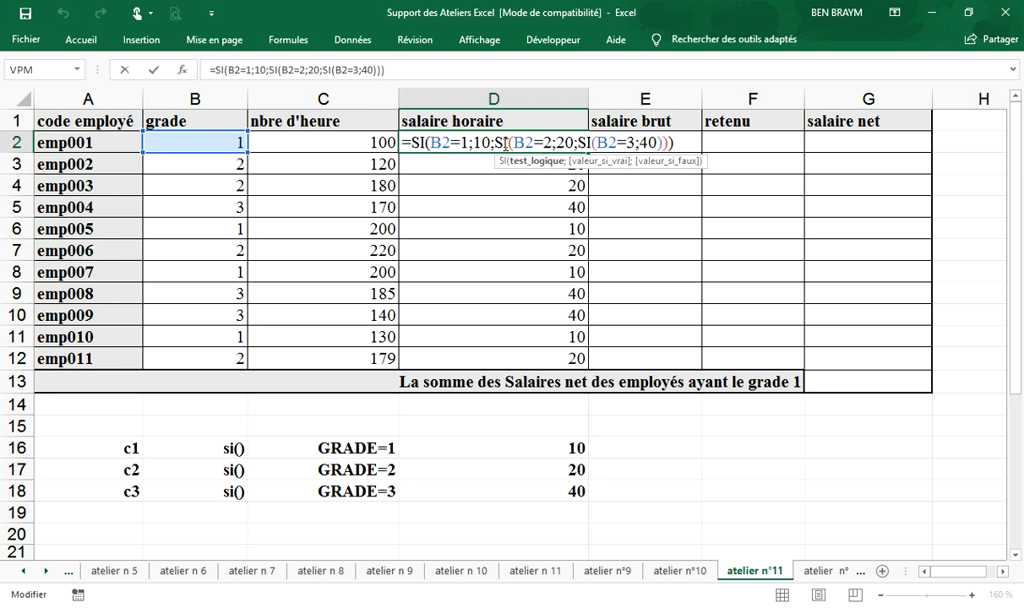
key(Escape)
Step: Clear emp001's grade in B2 to test the three-condition formula, and inspect the formula in D2
click(201, 143)
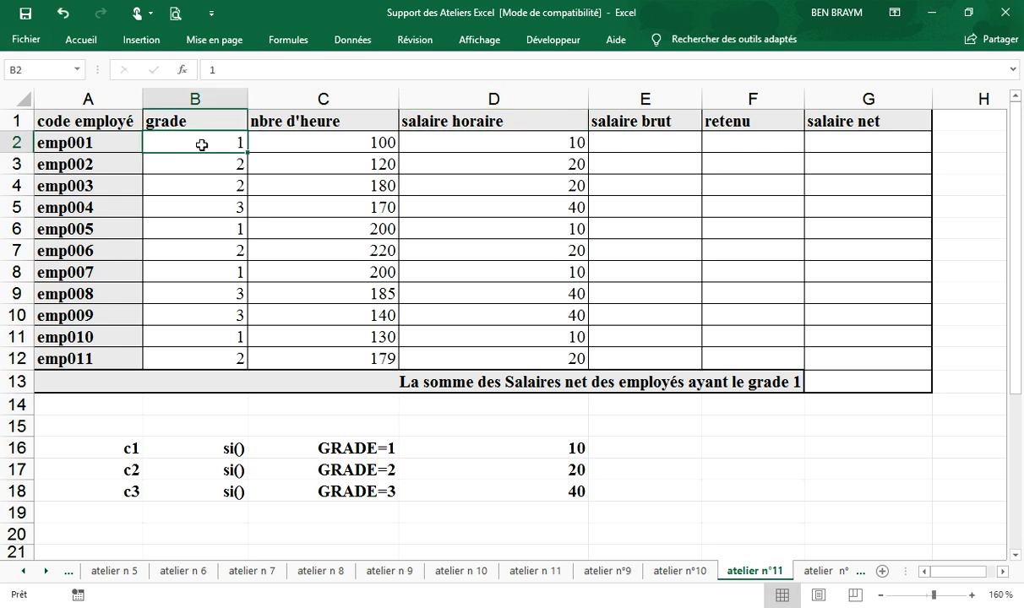
key(Delete)
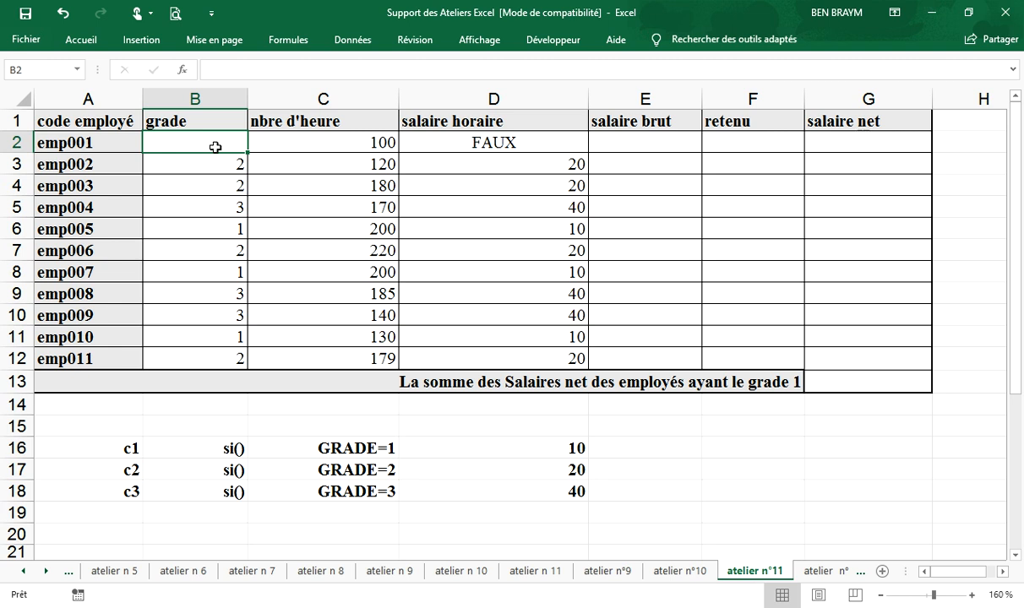
double_click(456, 142)
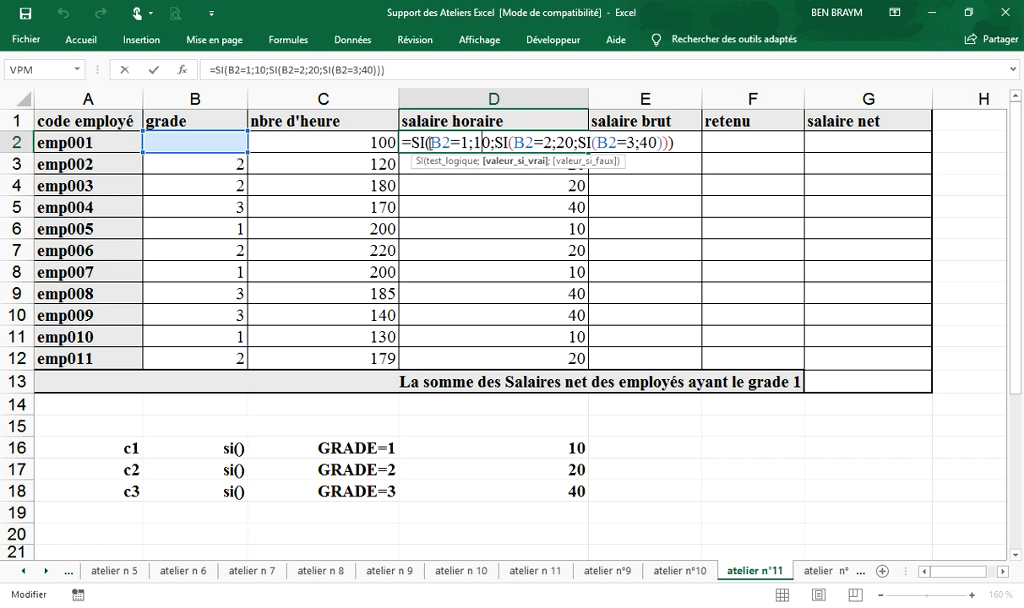
Step: Set emp001's grade in B2 back to 1
click(211, 144)
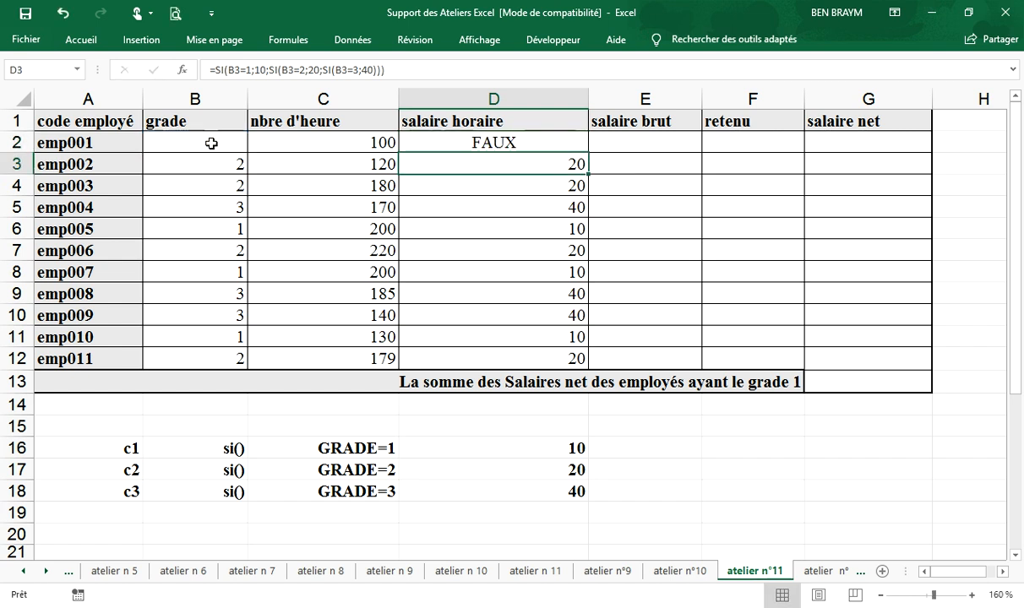
text(&)
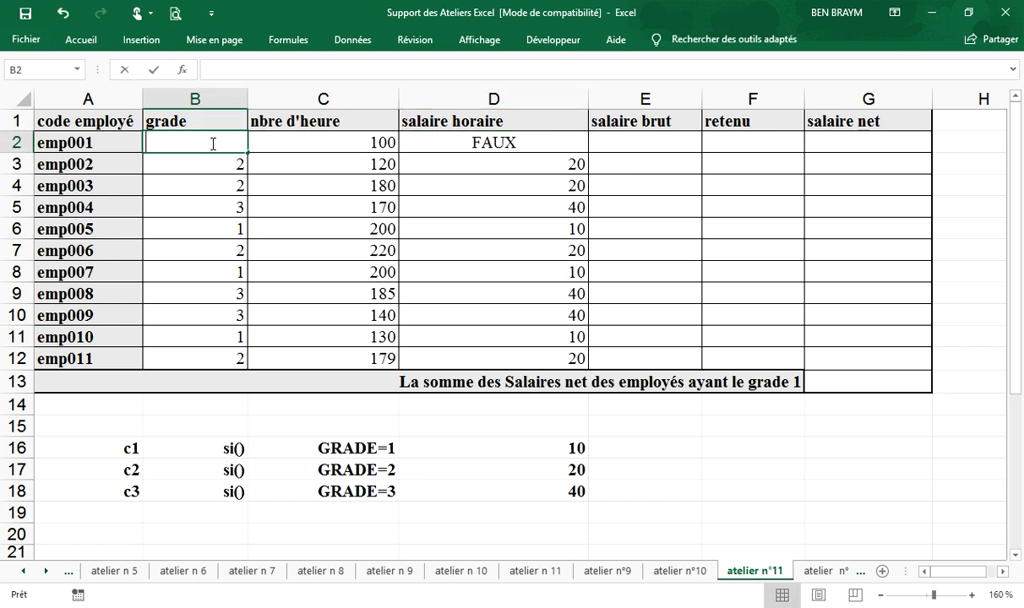
key(BackSpace)
text(1)
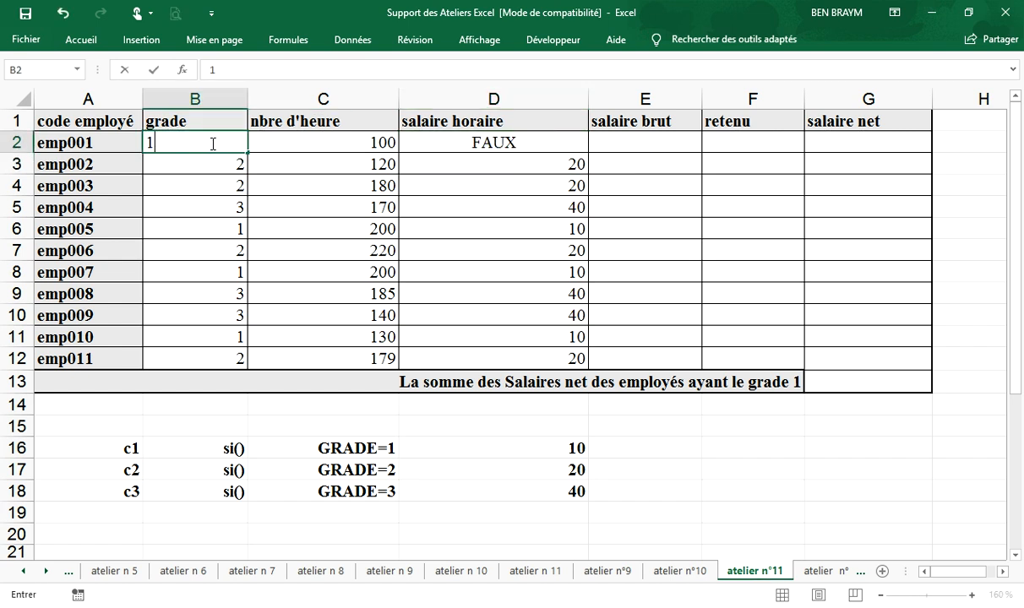
key(Return)
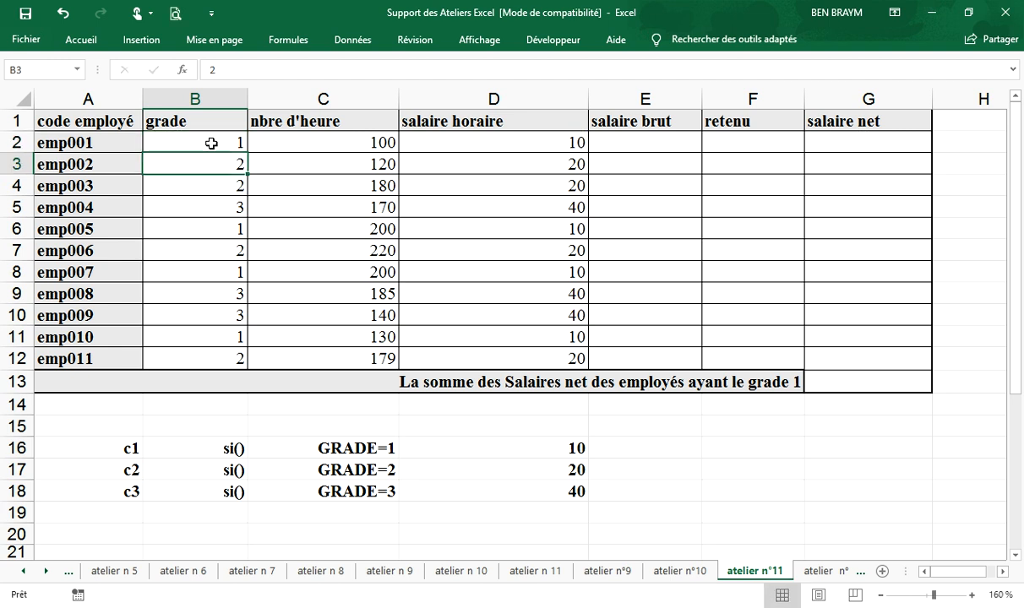
Step: Consult the PDF workshop instructions, enter emp001's salaire brut as =C2*D2 in E2, and fill the formula down to E12
click(646, 142)
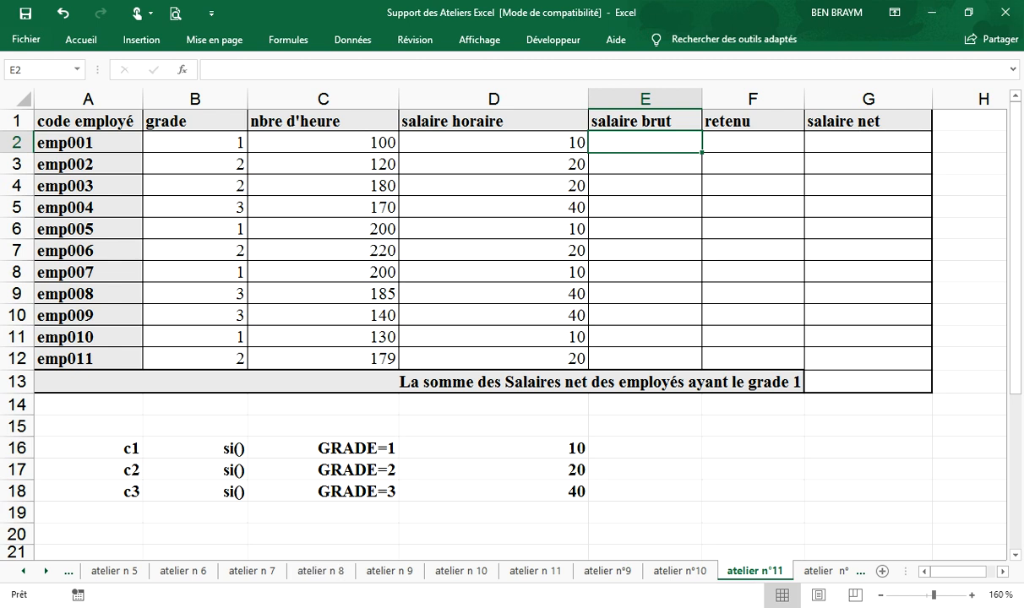
key(alt+Tab)
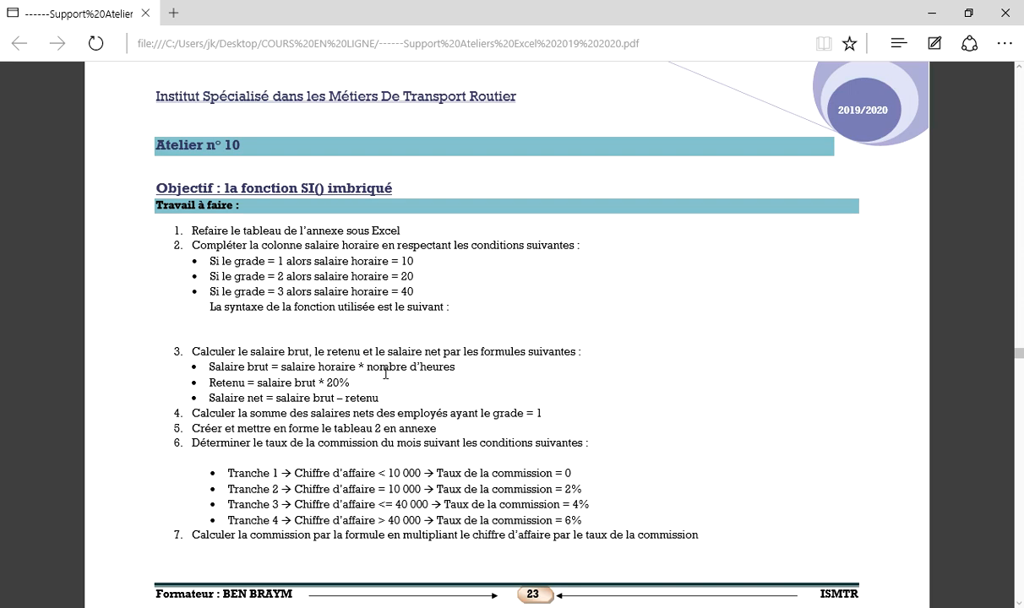
key(alt+Tab)
text(=)
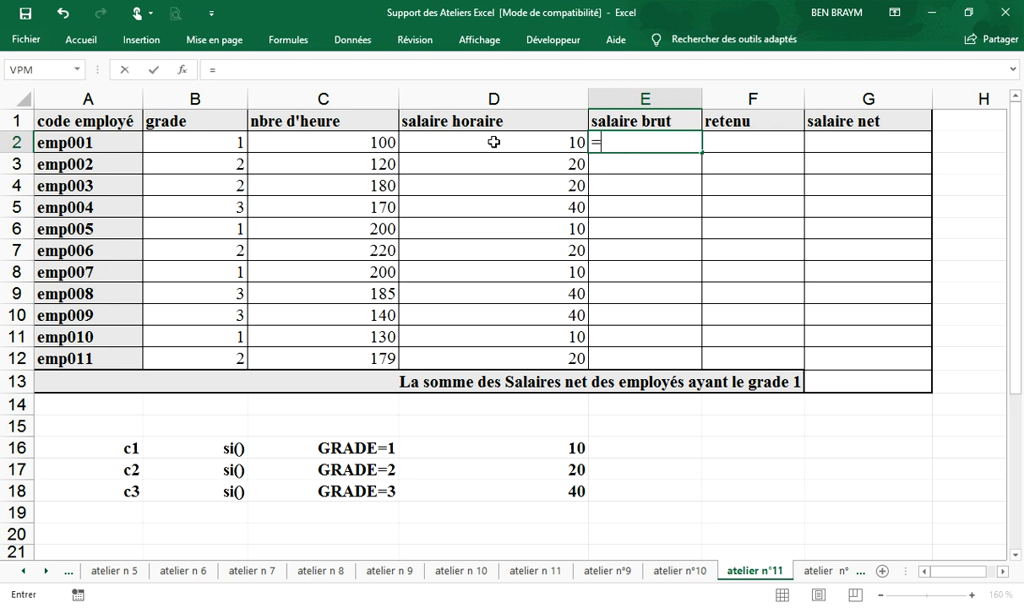
click(316, 144)
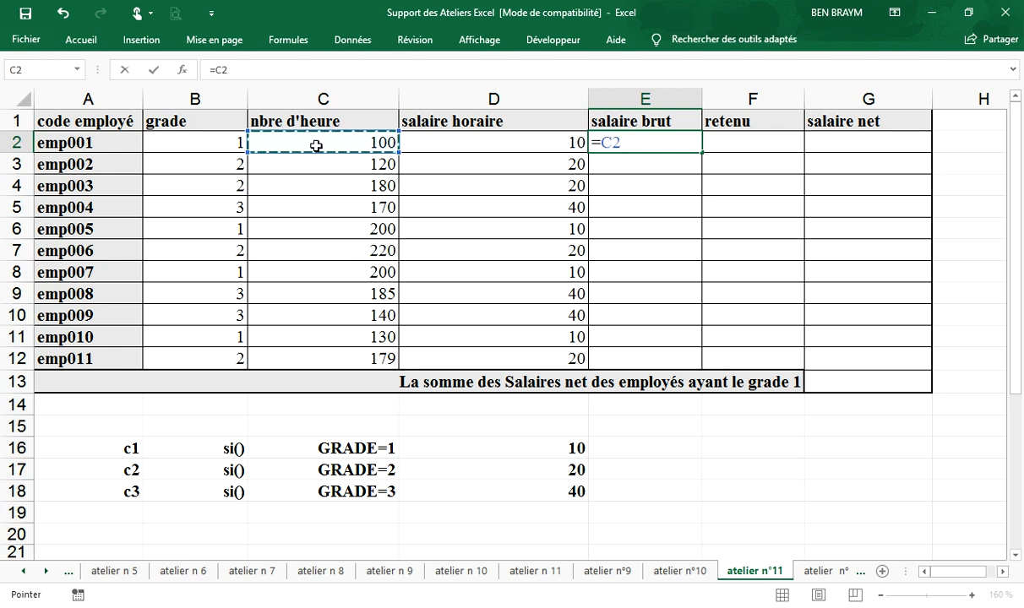
text(*)
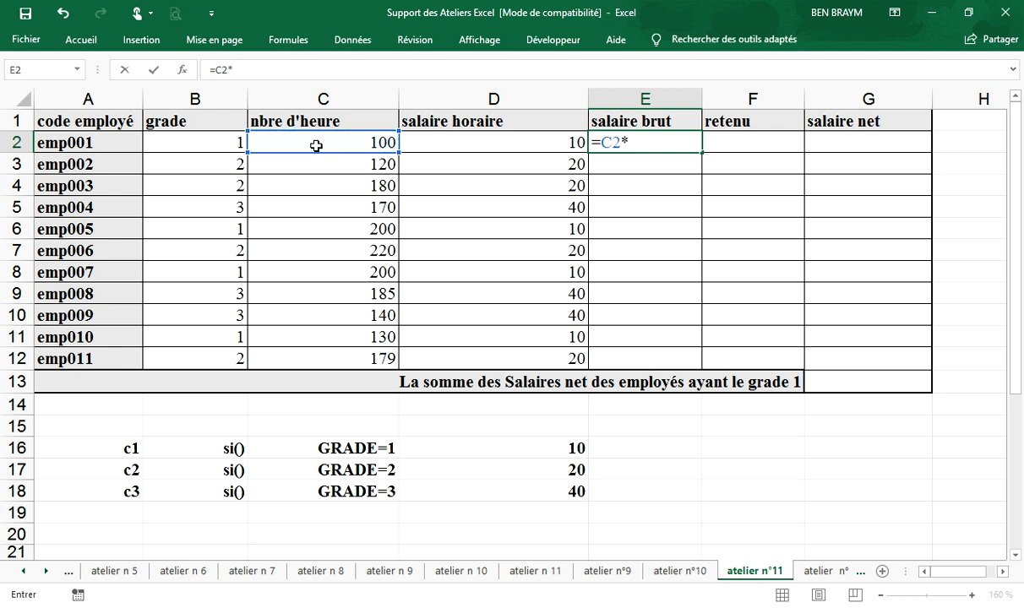
click(461, 144)
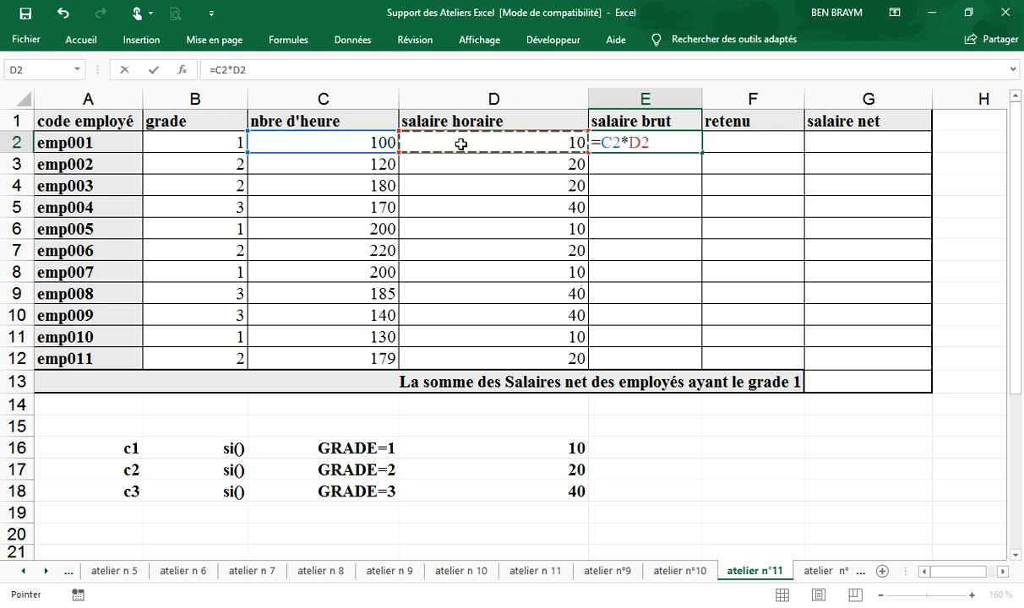
key(Return)
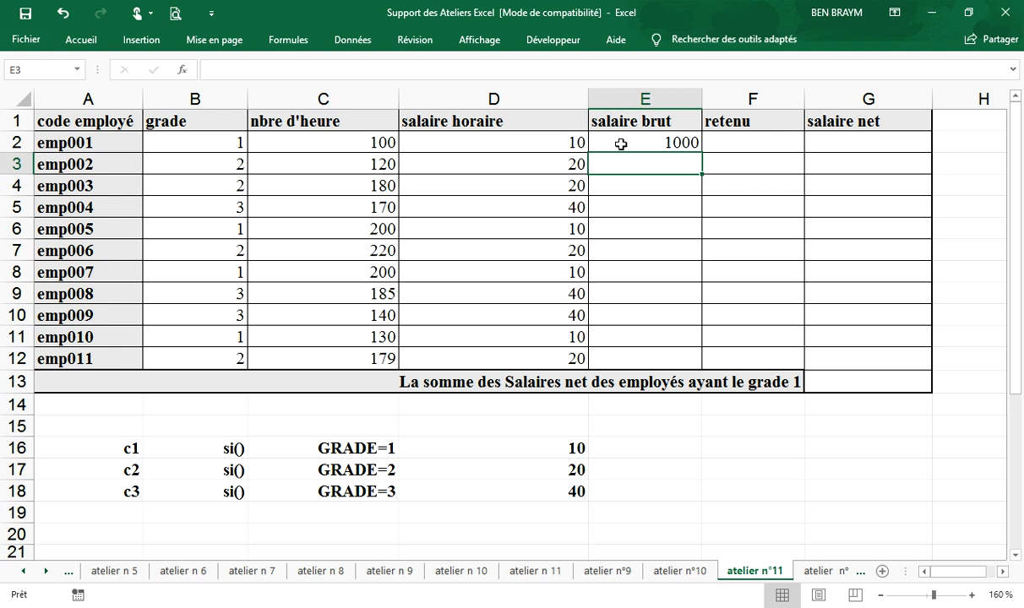
click(686, 142)
drag(701, 153, 709, 365)
Step: Check the retenu rule in the PDF, enter =E2*20% in F2, and fill the formula down to F12
click(731, 140)
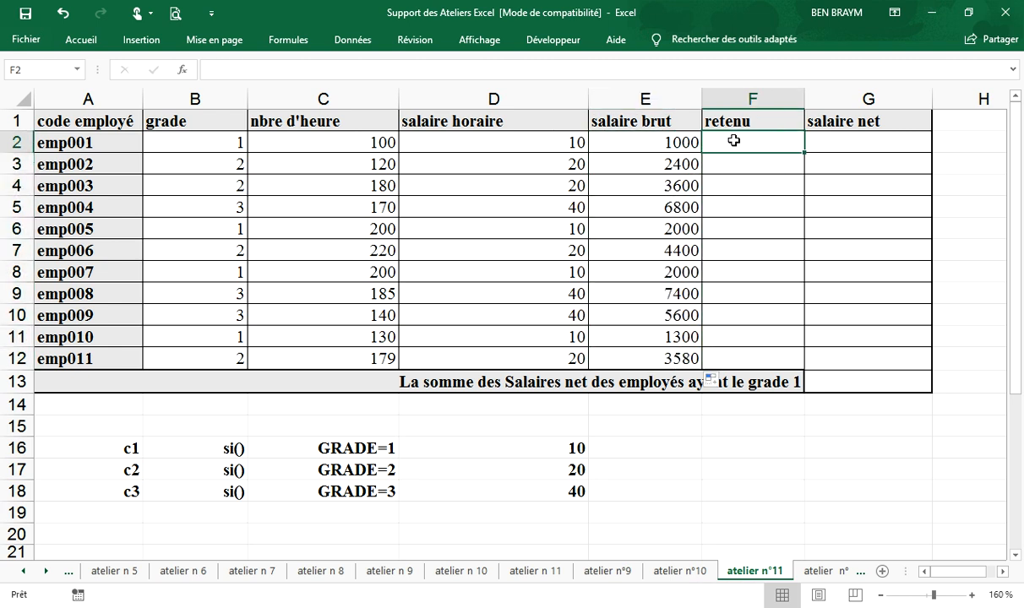
key(alt+Tab)
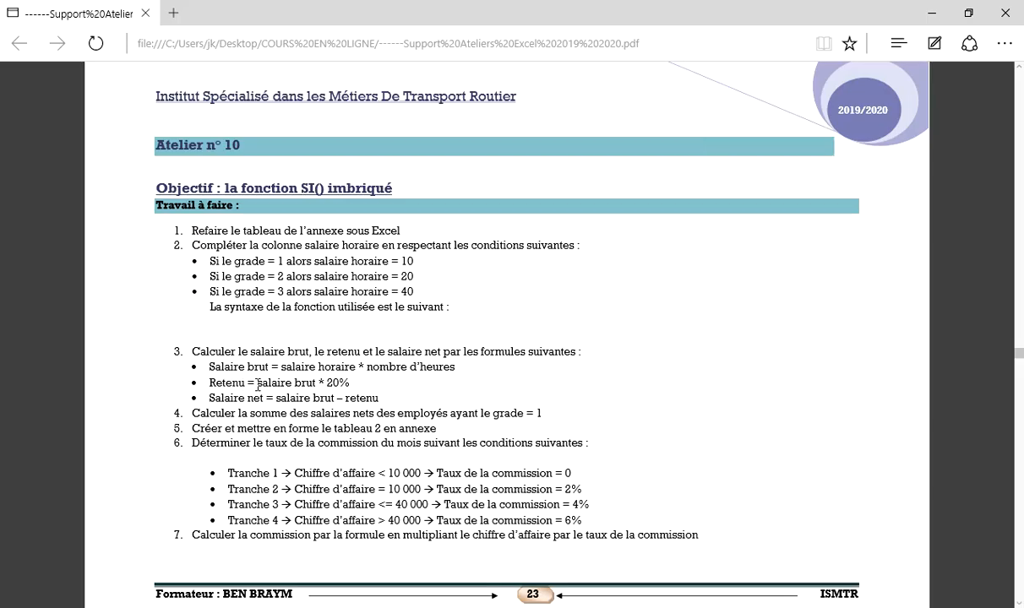
key(alt+Tab)
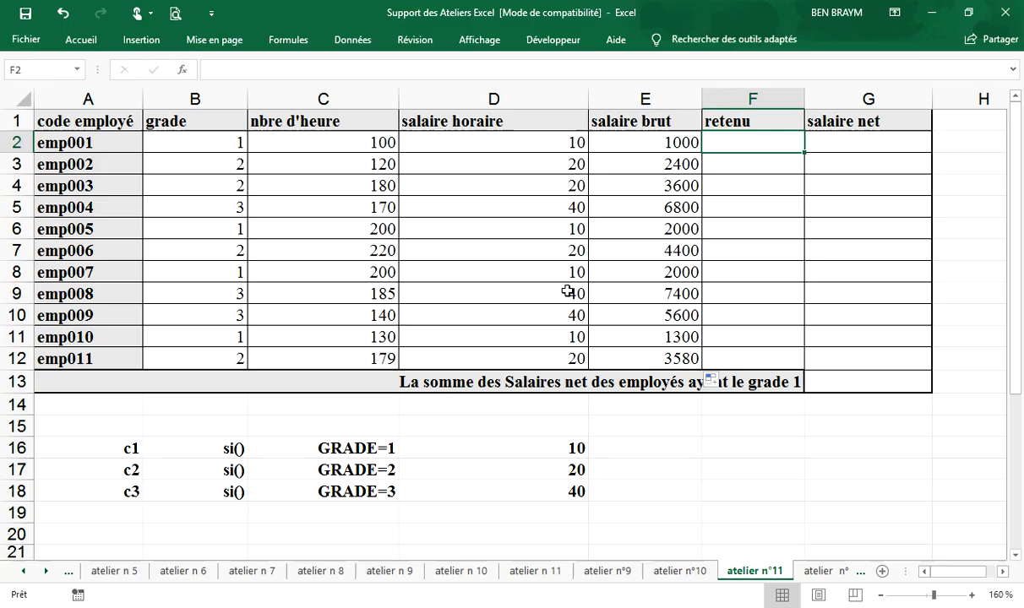
text(=)
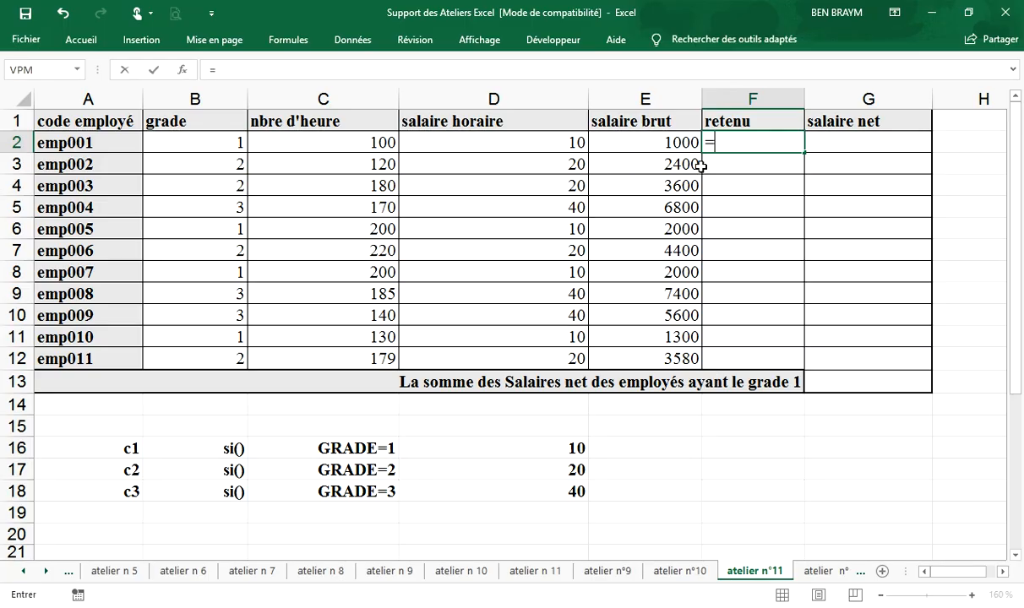
click(642, 143)
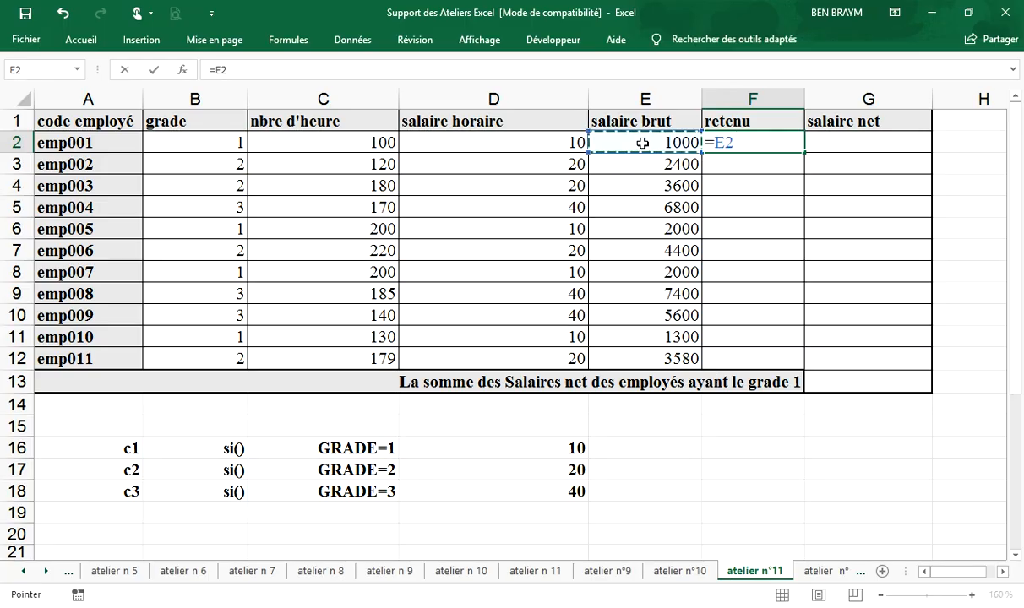
text(µ)
key(BackSpace)
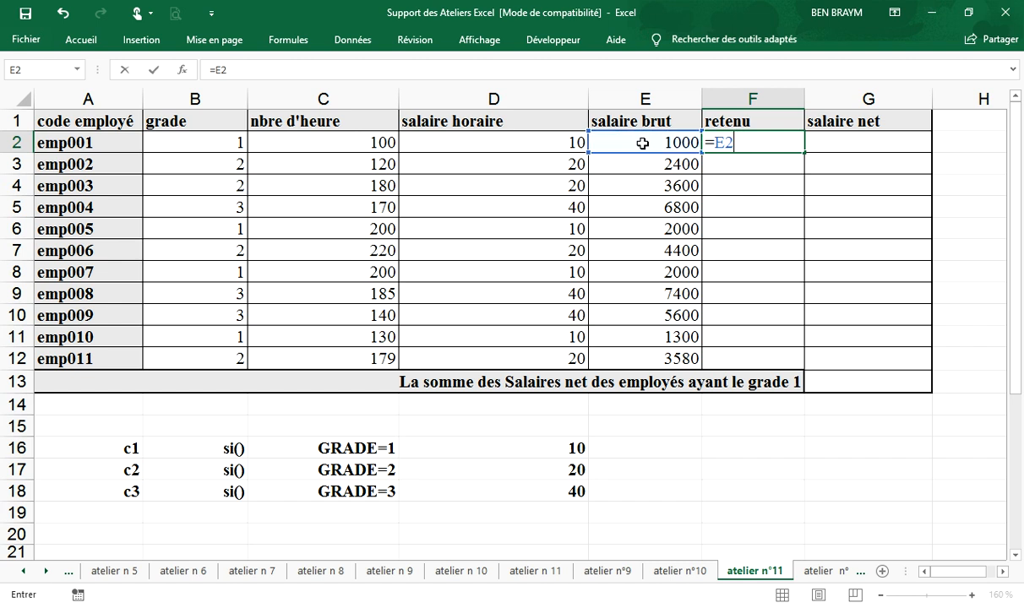
text(*20%)
key(Return)
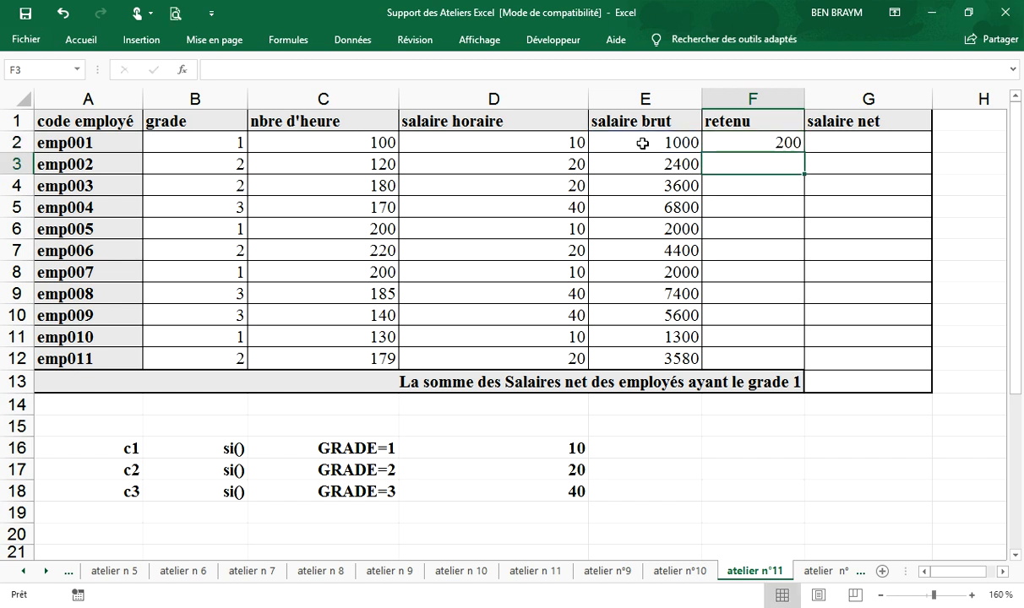
click(755, 143)
drag(803, 153, 800, 360)
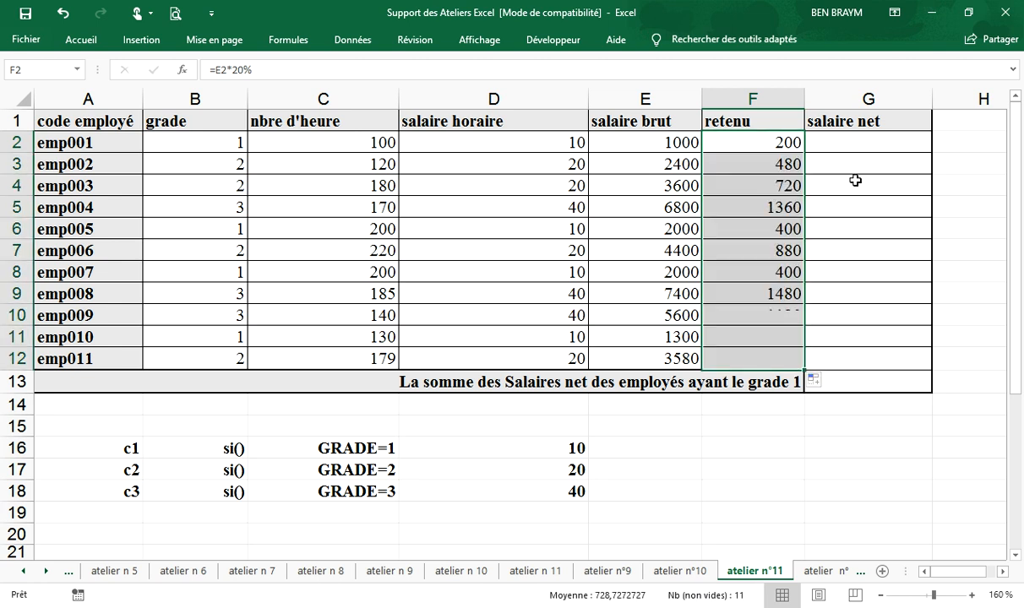
Step: Check the salaire net rule in the PDF, enter =E2-F2 in G2, and fill the formula down to G12
click(856, 142)
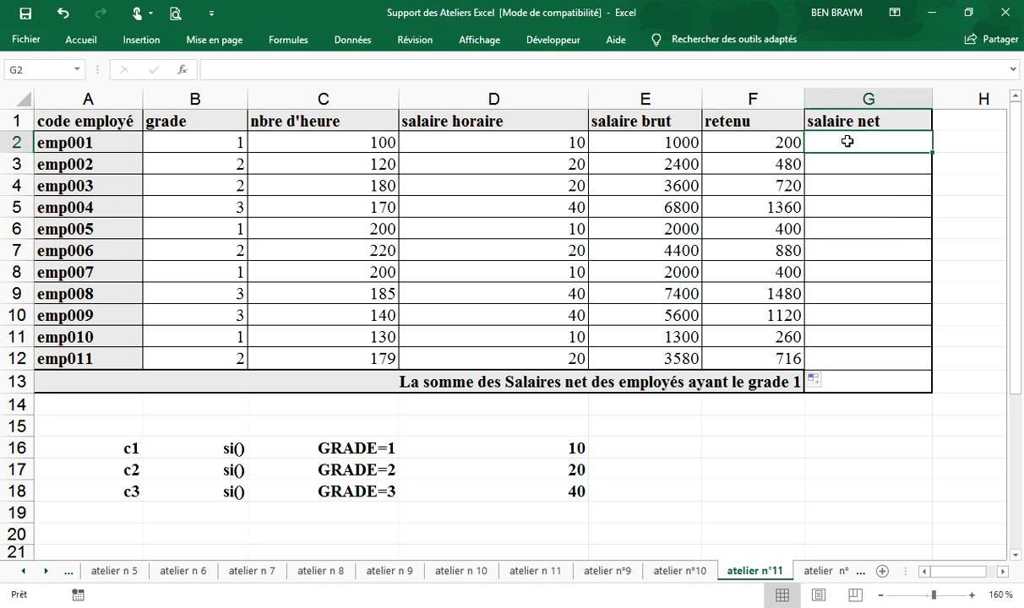
key(alt+Tab)
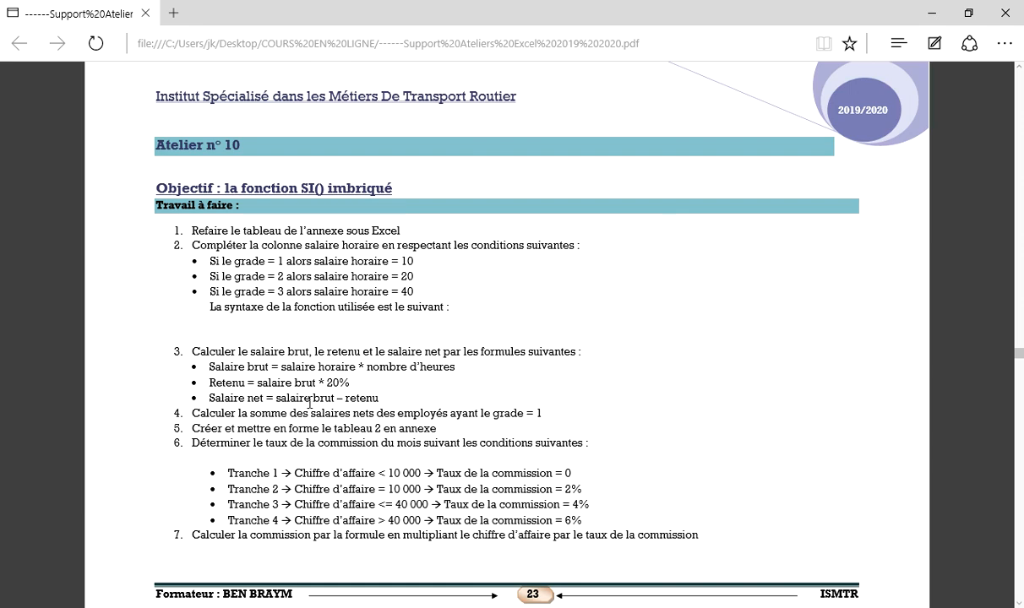
key(alt+Tab)
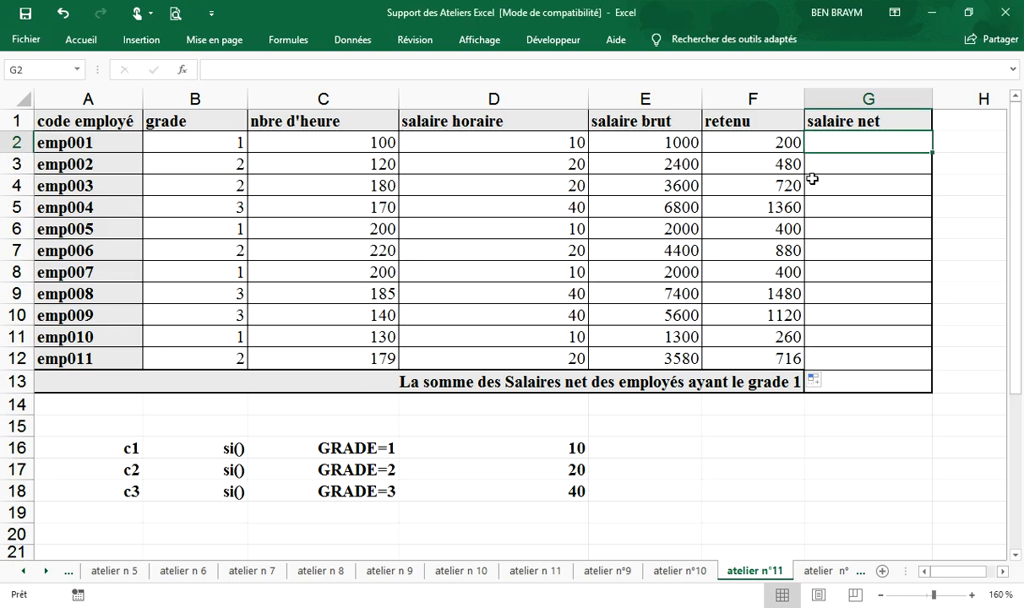
text(=)
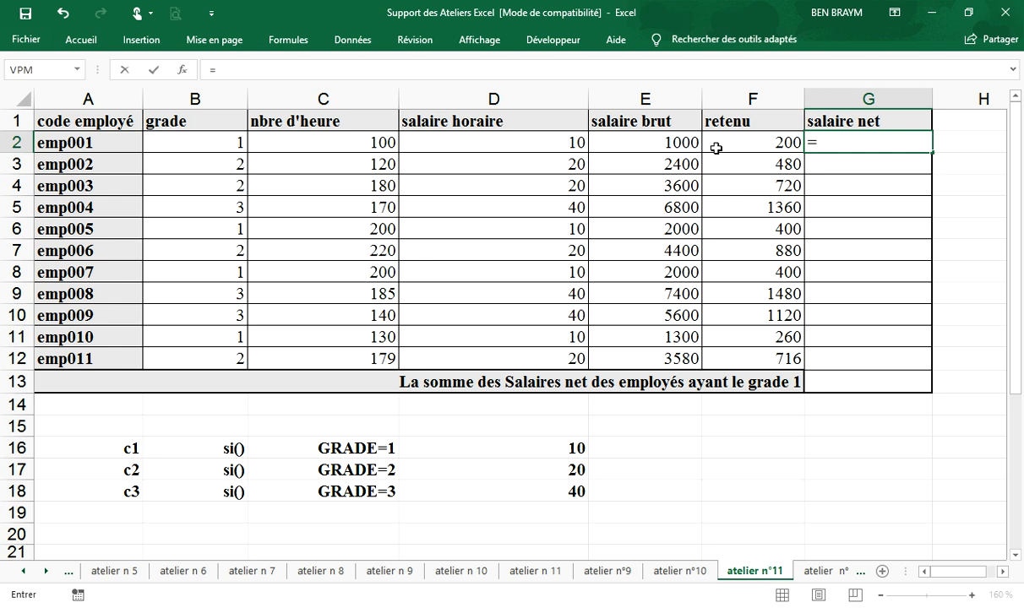
click(671, 144)
text(-)
click(725, 144)
key(Return)
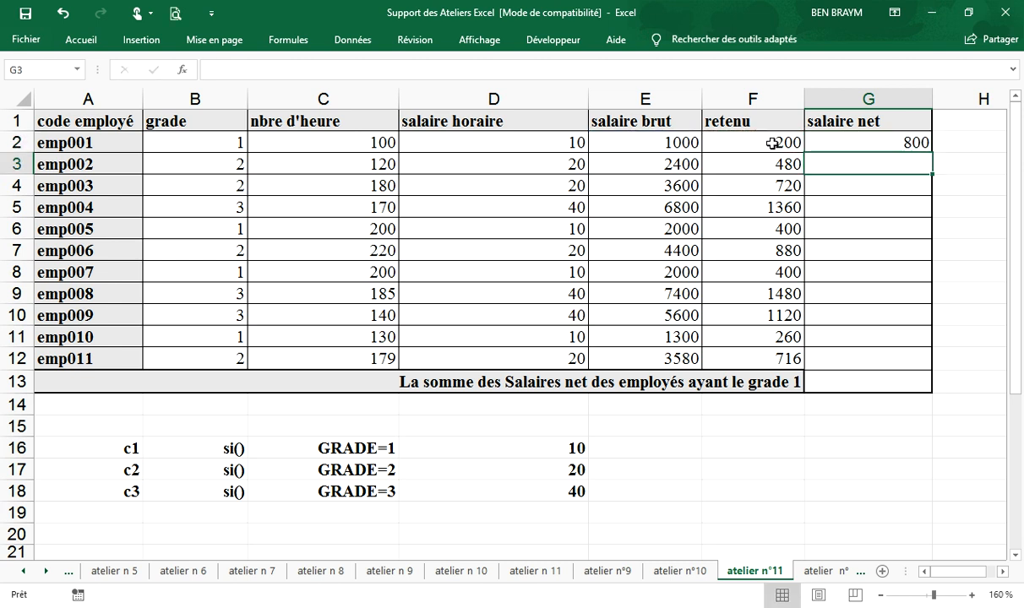
click(879, 145)
drag(936, 154, 855, 362)
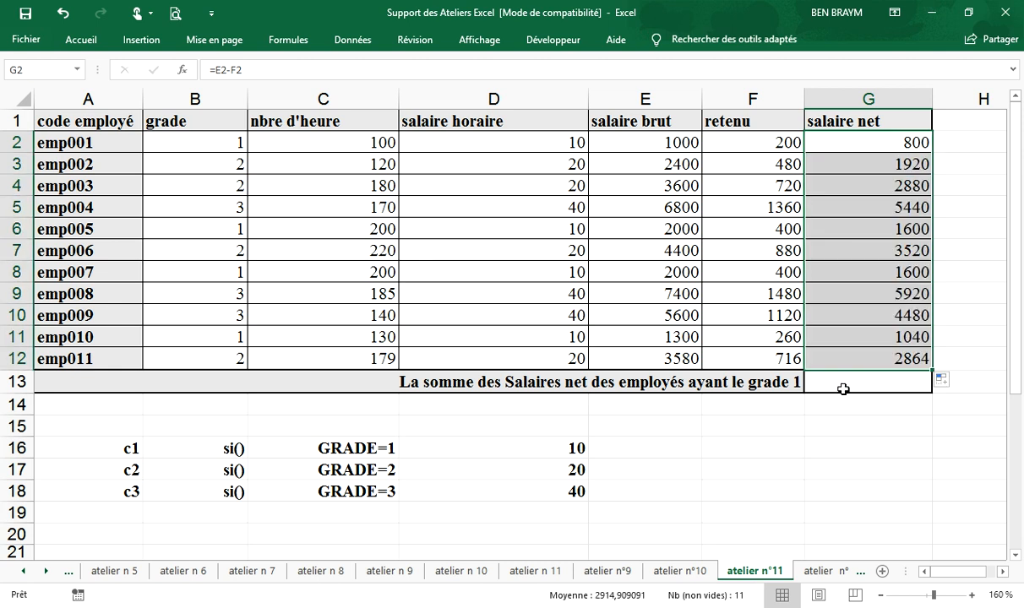
Step: Sum the net salaries of the grade 1 employees in G13 with =SOMME.SI(B2:B12;1;G2:G12), and check the formula
click(839, 389)
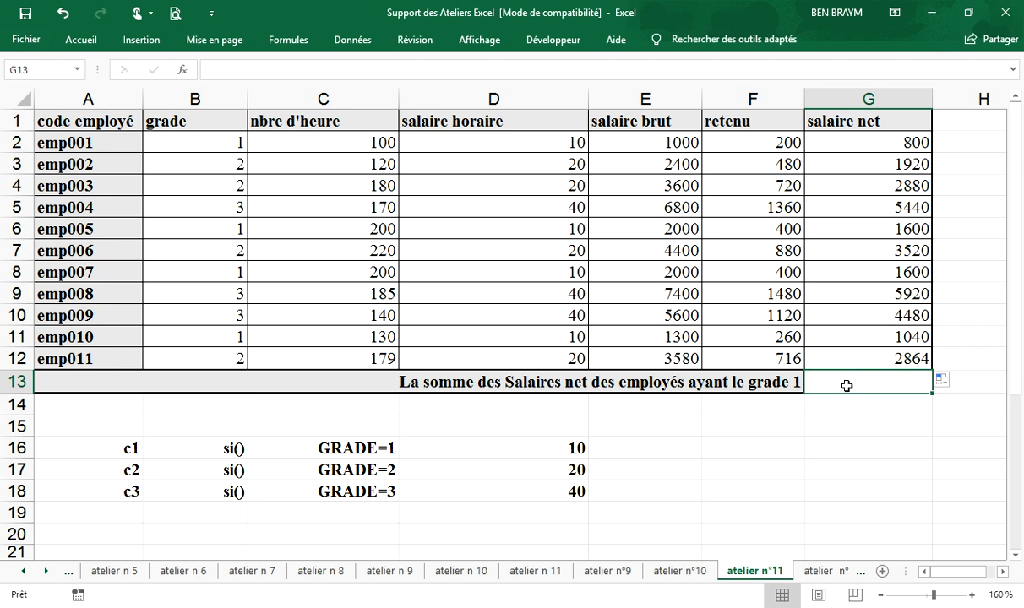
text(=)
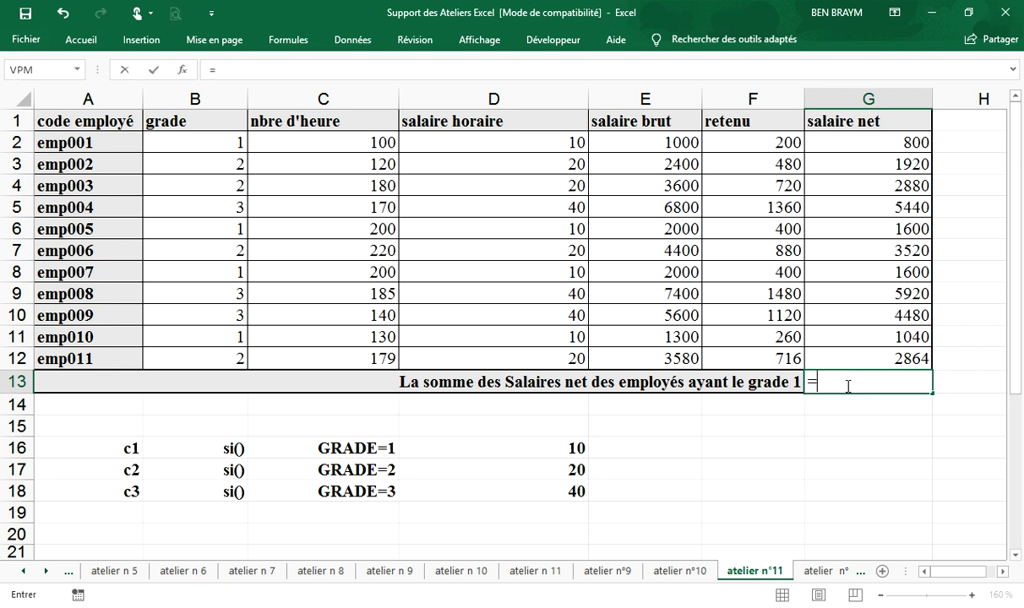
text(somme)
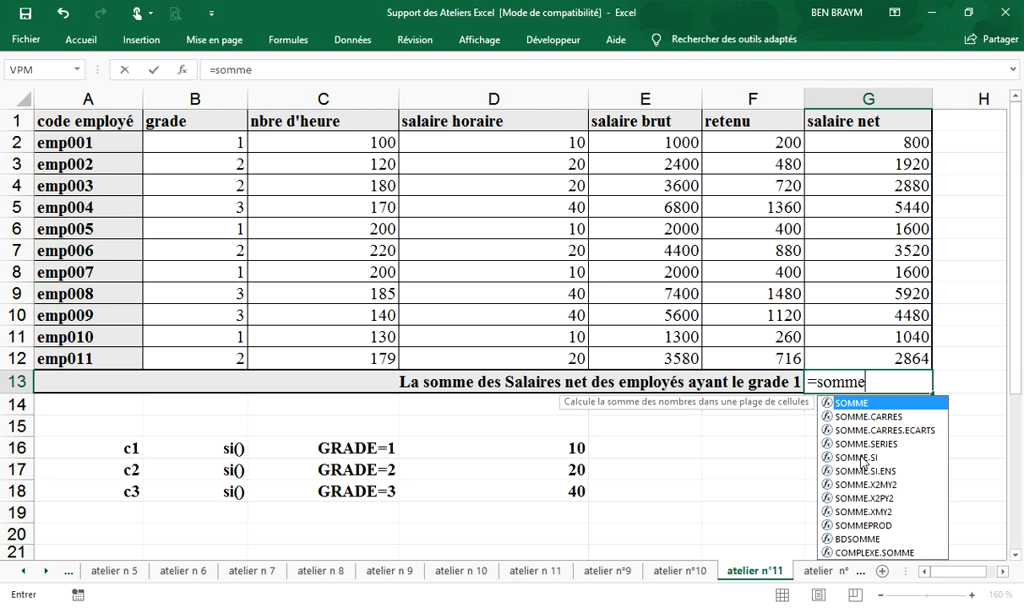
double_click(865, 459)
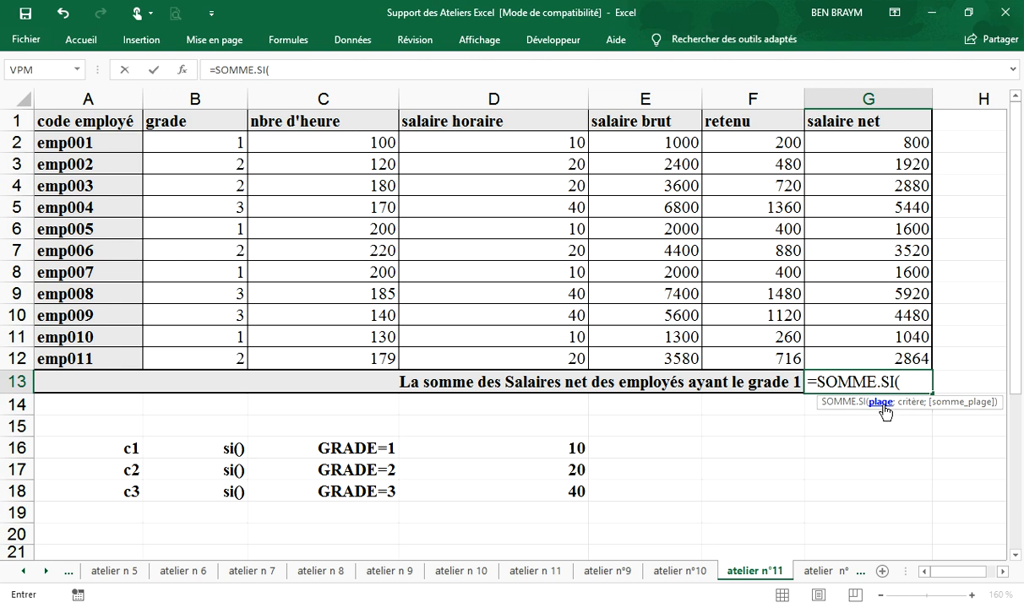
click(213, 142)
drag(216, 160, 217, 350)
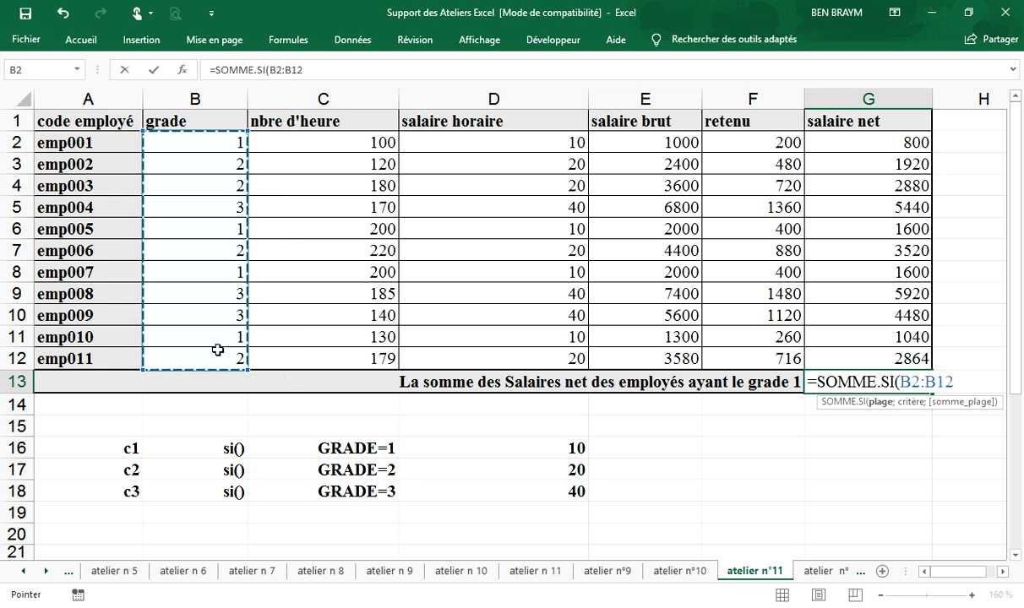
text(;1)
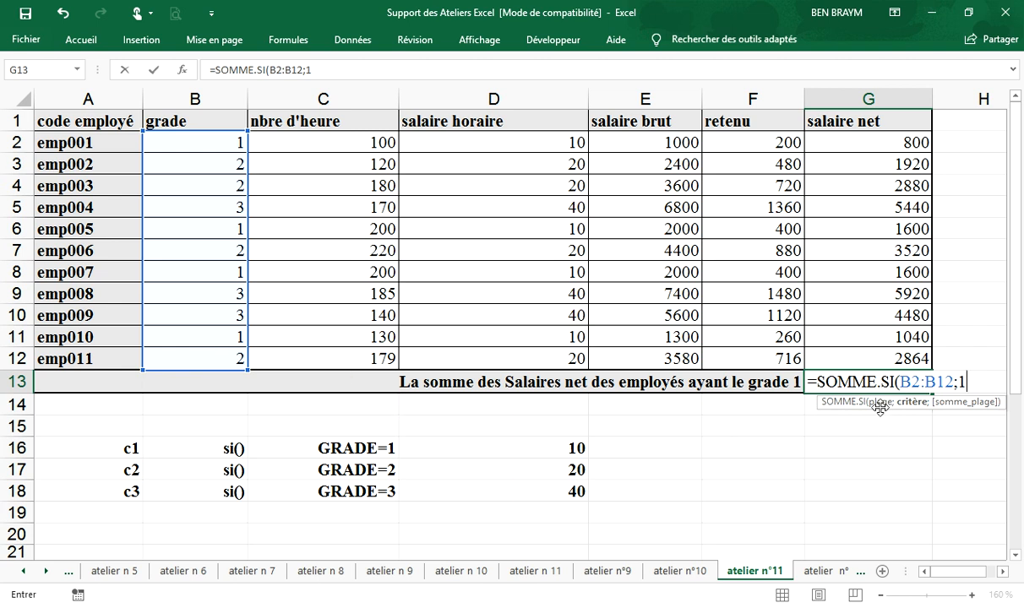
text(;)
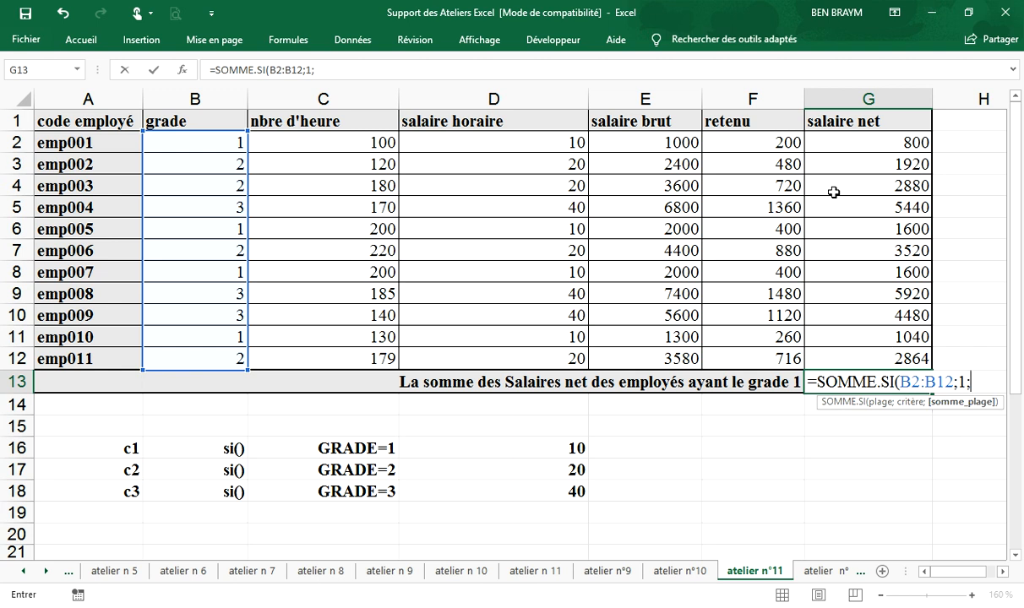
drag(843, 146, 851, 364)
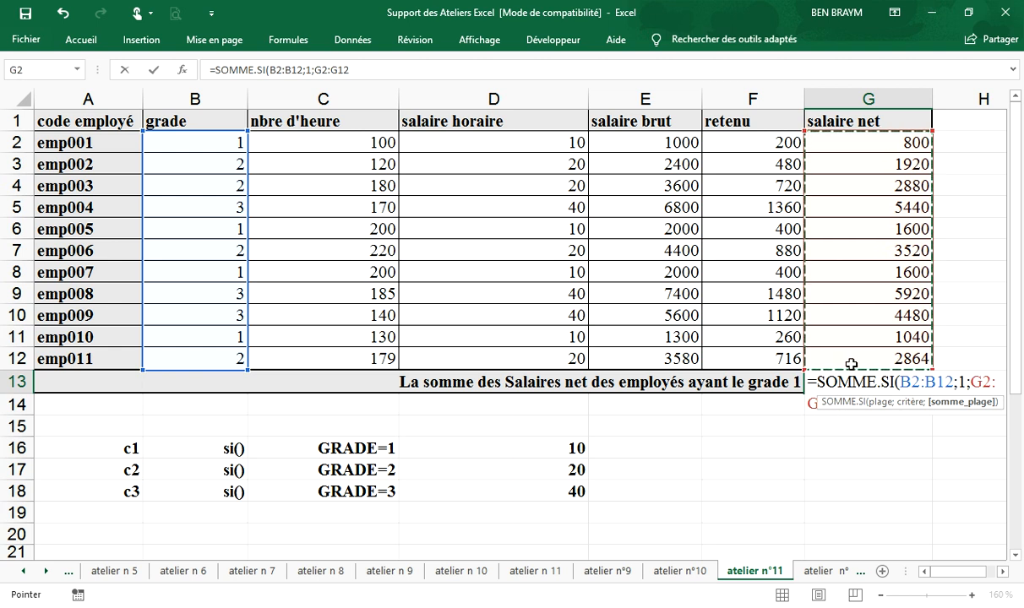
text())
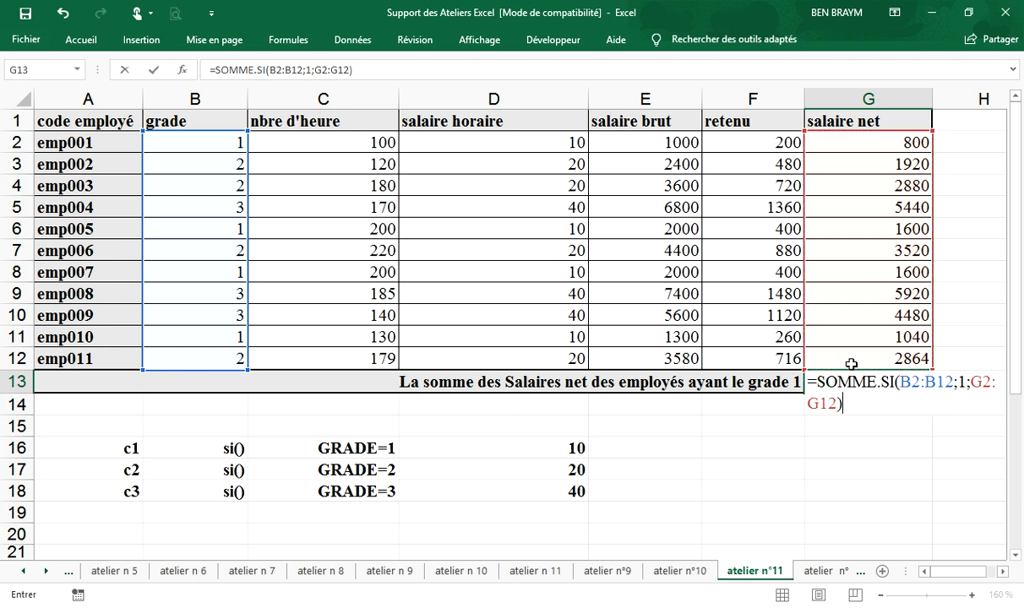
key(Return)
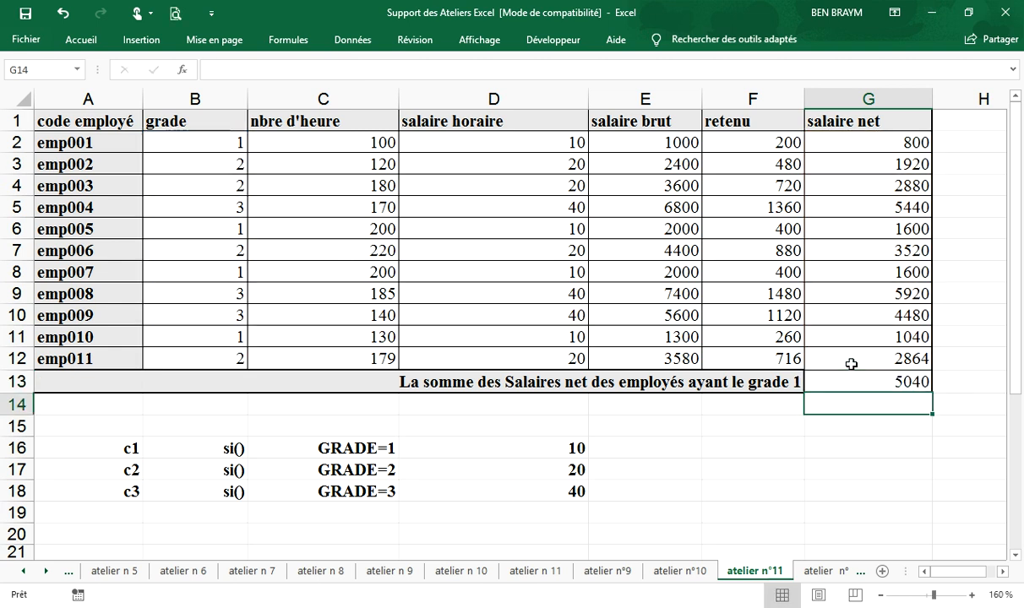
click(836, 381)
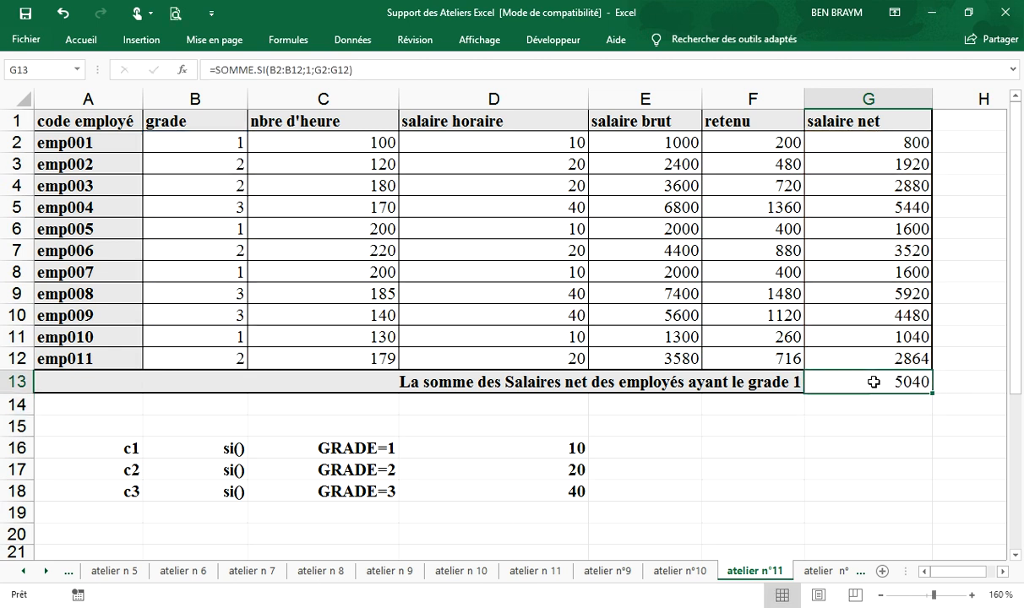